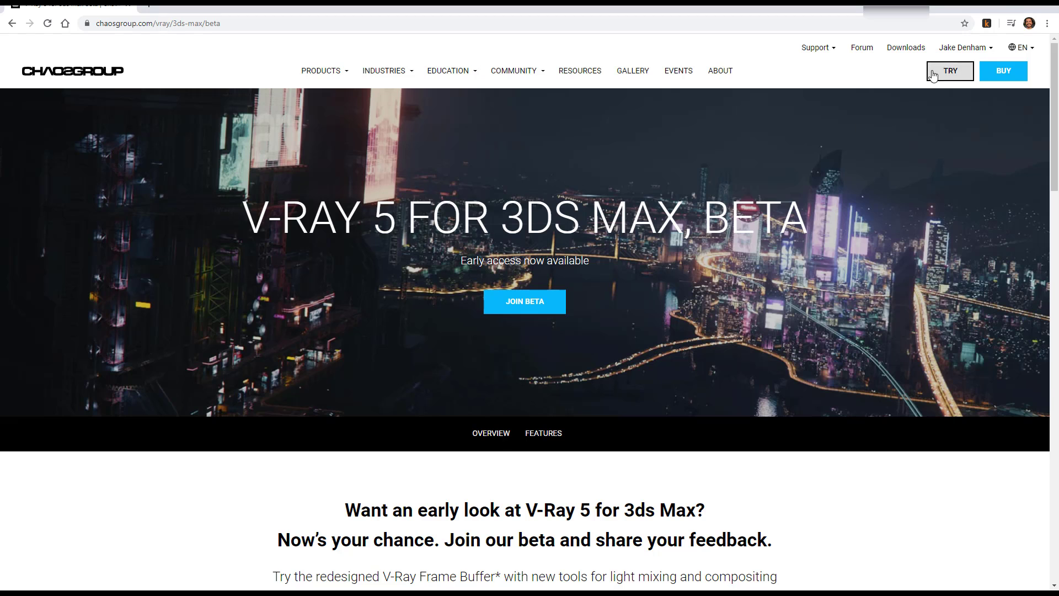
# Minimize the Chrome V-Ray 5 beta page to bring the empty 3ds Max scene forward
pyautogui.click(983, 9)
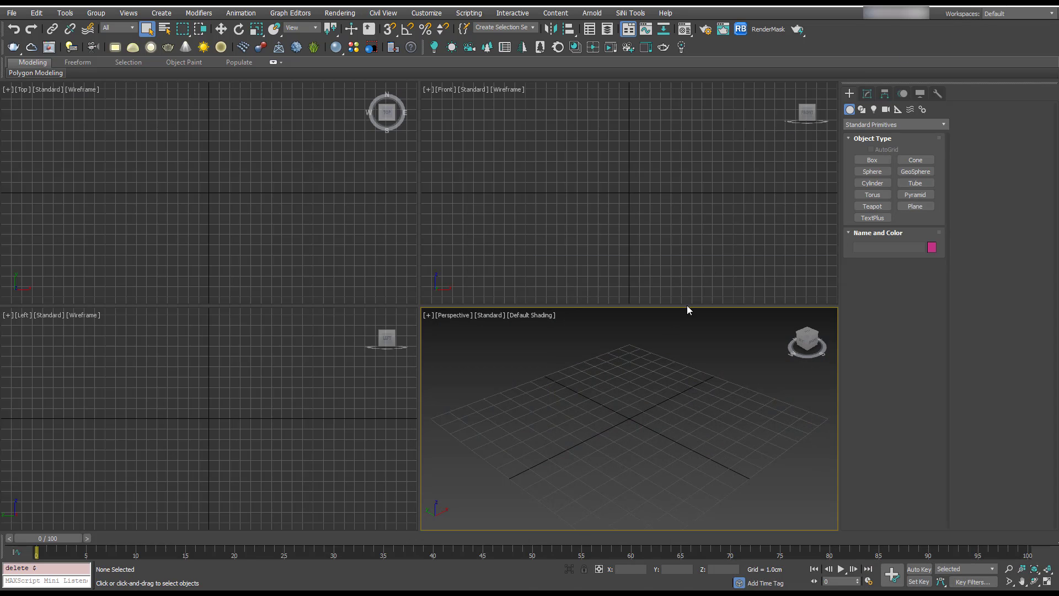
# Open the V-Ray Asset Browser and browse the material categories down to Liquid
pyautogui.click(353, 48)
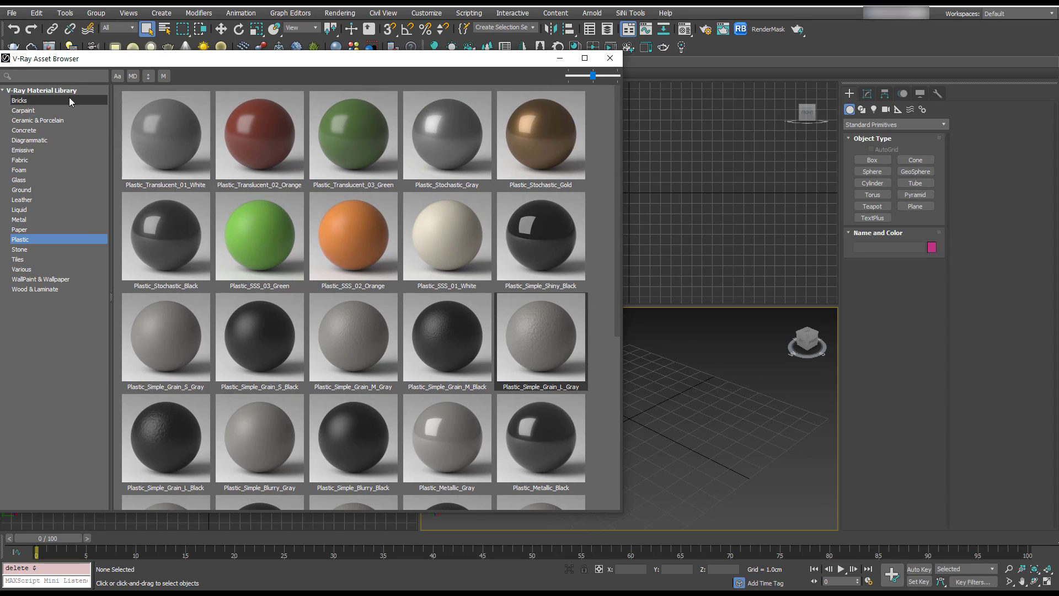
pyautogui.click(53, 100)
pyautogui.click(52, 111)
pyautogui.click(47, 121)
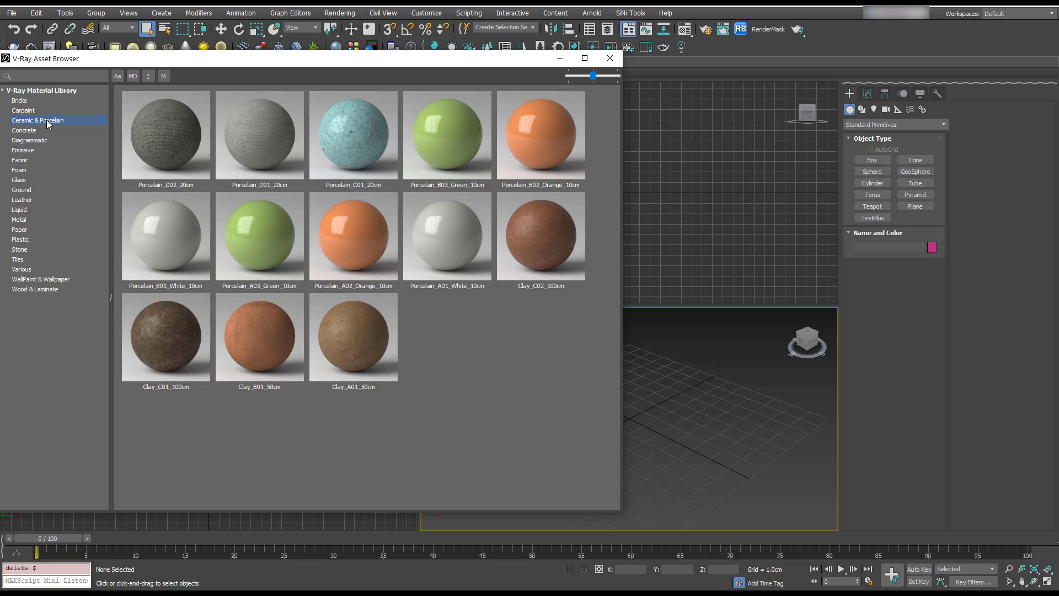
pyautogui.click(33, 131)
pyautogui.click(29, 160)
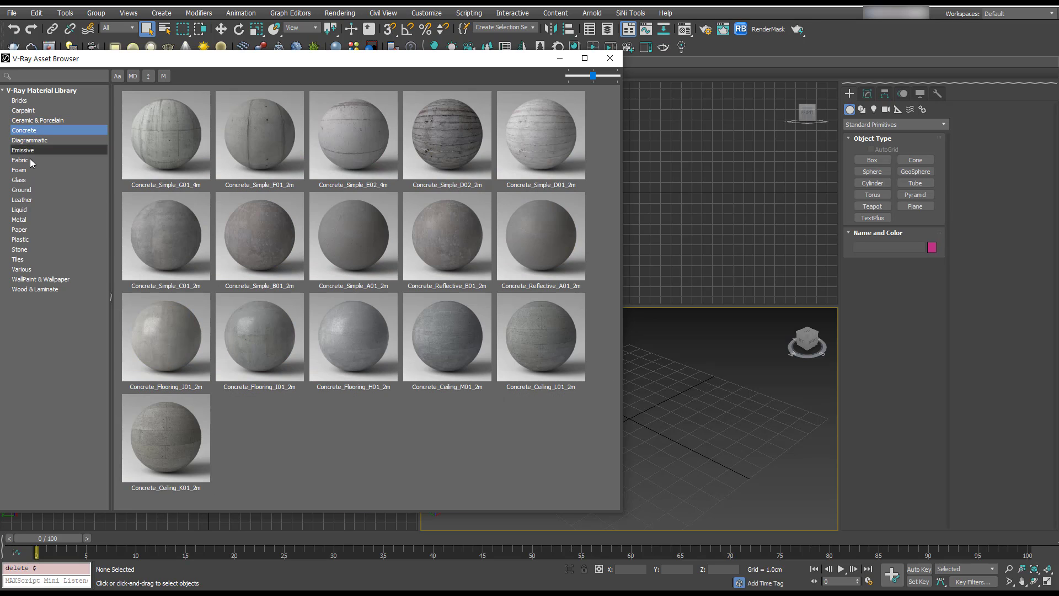
pyautogui.click(30, 180)
pyautogui.click(28, 171)
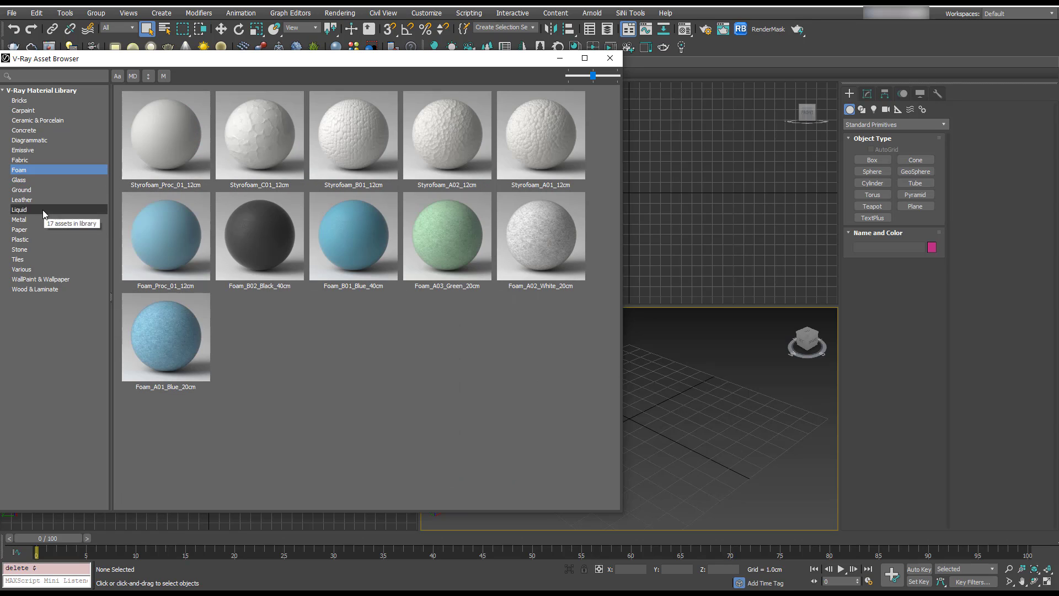
pyautogui.click(27, 210)
# Preview the Waves_A_02_200cm water material enlarged, then close the preview
pyautogui.rightClick(177, 241)
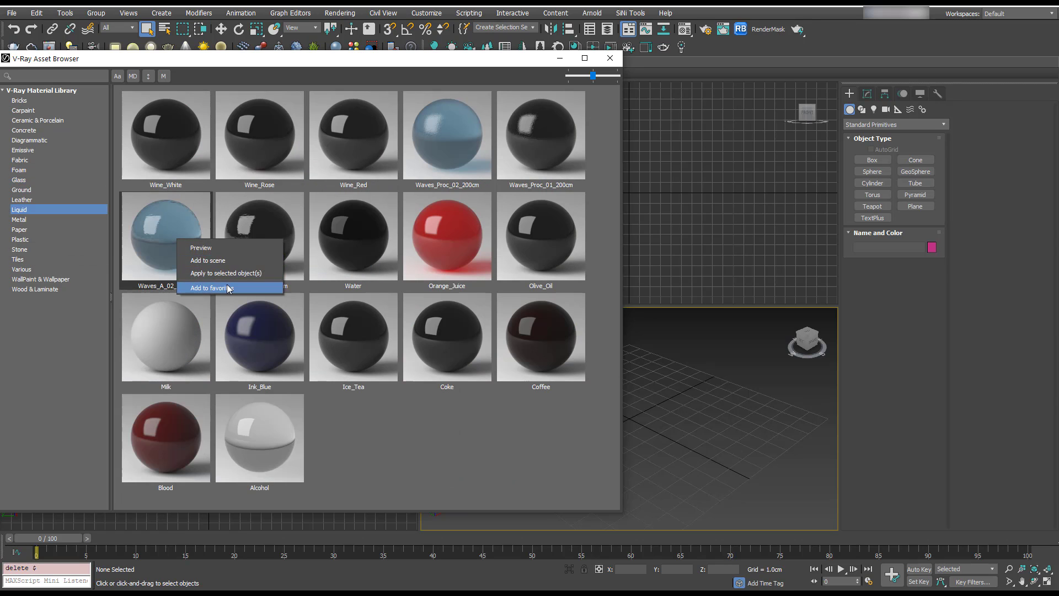
pyautogui.click(226, 248)
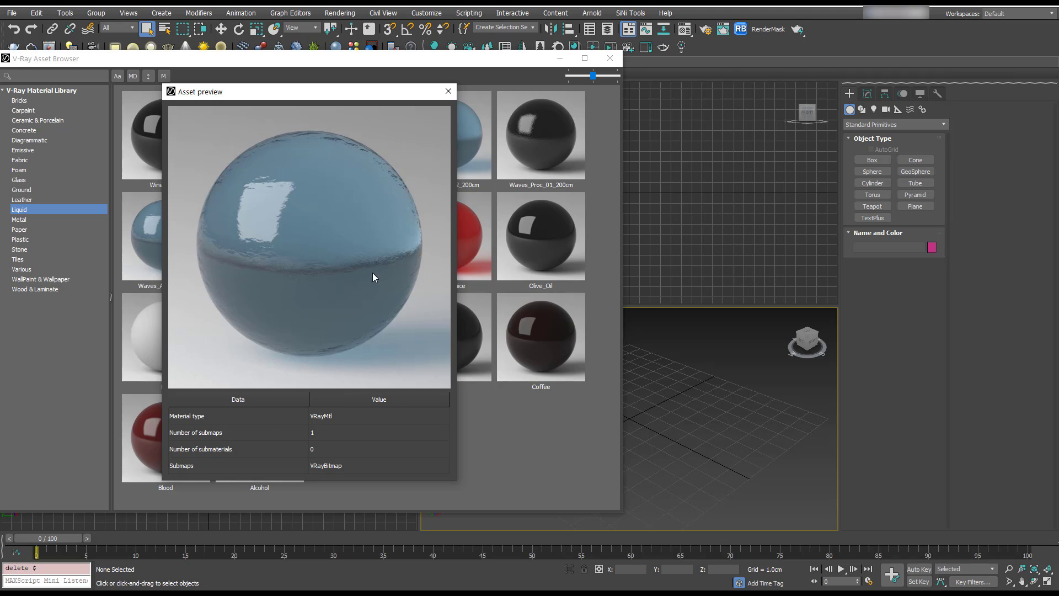
pyautogui.click(447, 91)
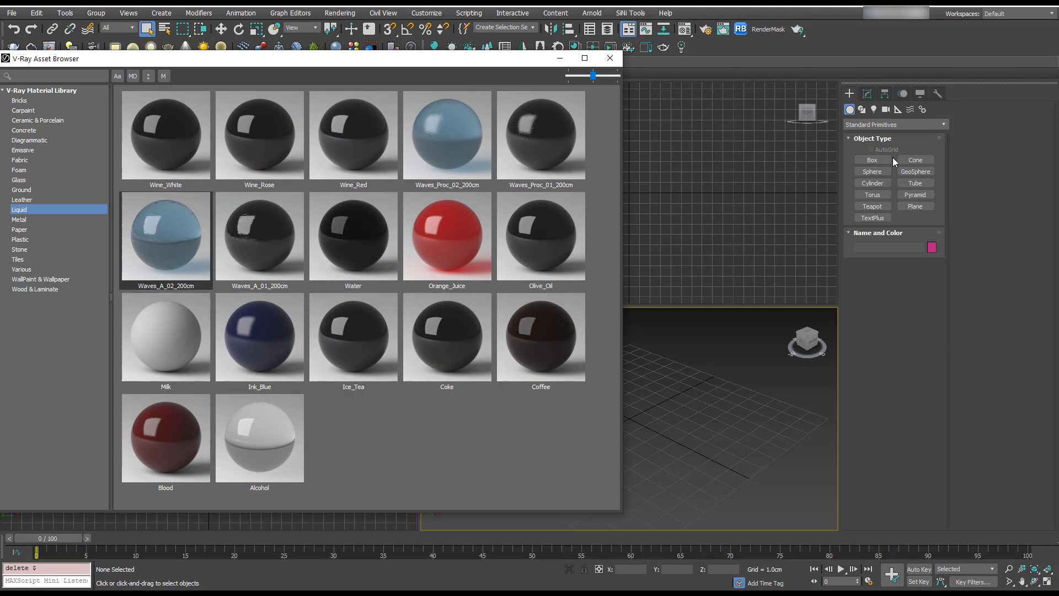
# Create Box001 in the perspective view with the Box tool
pyautogui.click(874, 160)
pyautogui.moveTo(701, 397); pyautogui.dragTo(661, 463)
pyautogui.click(634, 353)
# Apply Orange_Juice, then Plastic_Simple_Grain_M_Black, to the box
pyautogui.rightClick(449, 233)
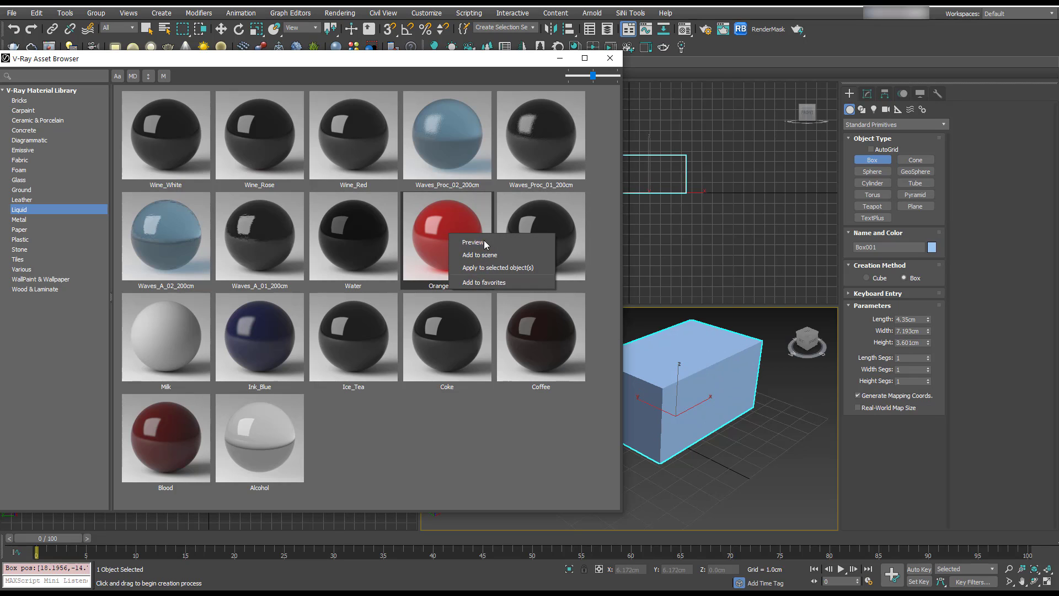
pyautogui.click(505, 268)
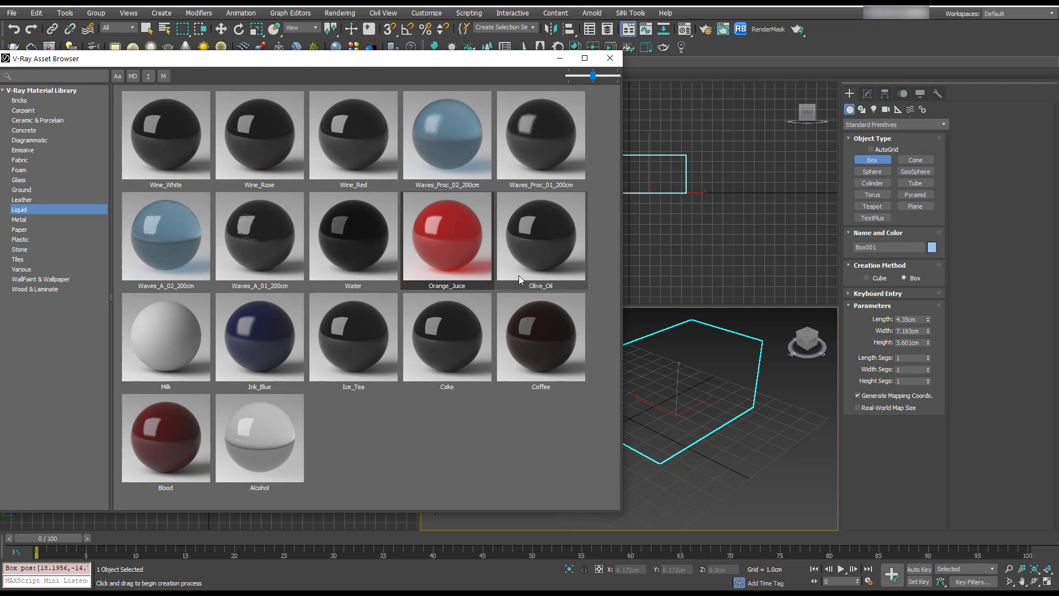
pyautogui.click(46, 238)
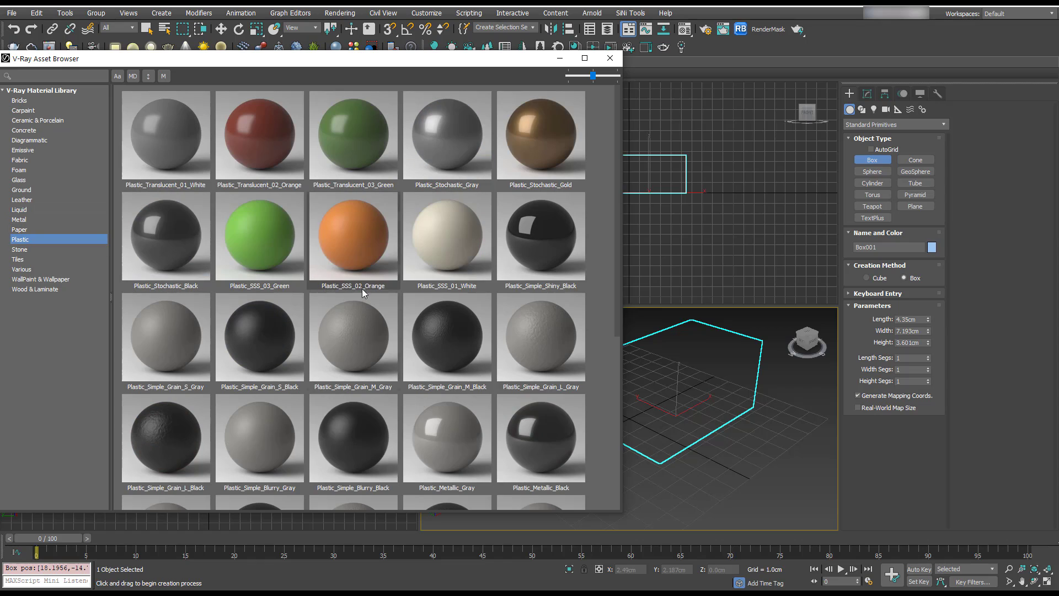
pyautogui.rightClick(438, 342)
pyautogui.click(517, 376)
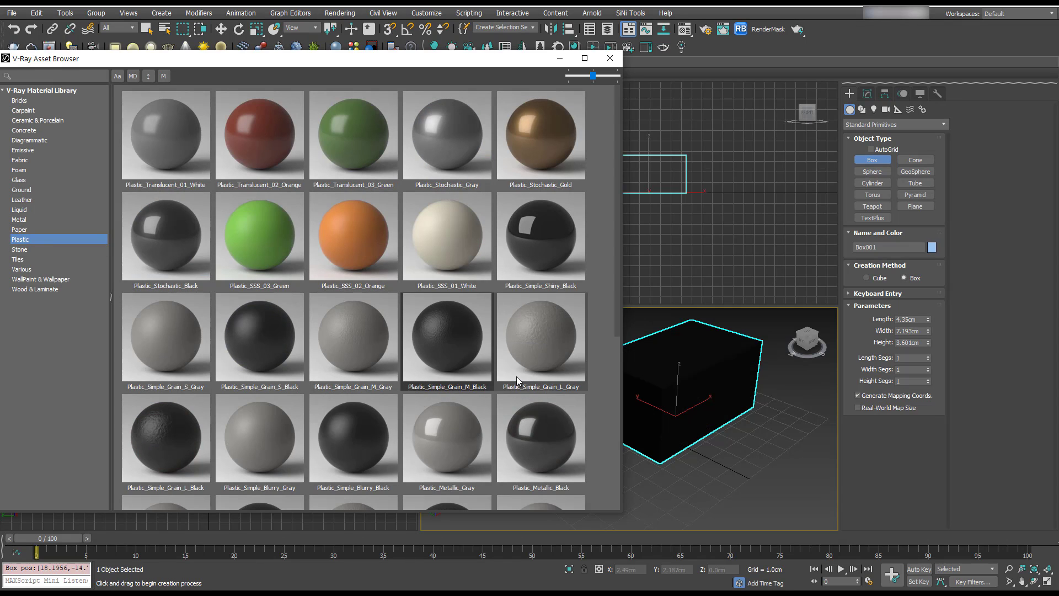
# Apply Tiles_K02_100cm to the box and show its modifier parameters
pyautogui.click(41, 263)
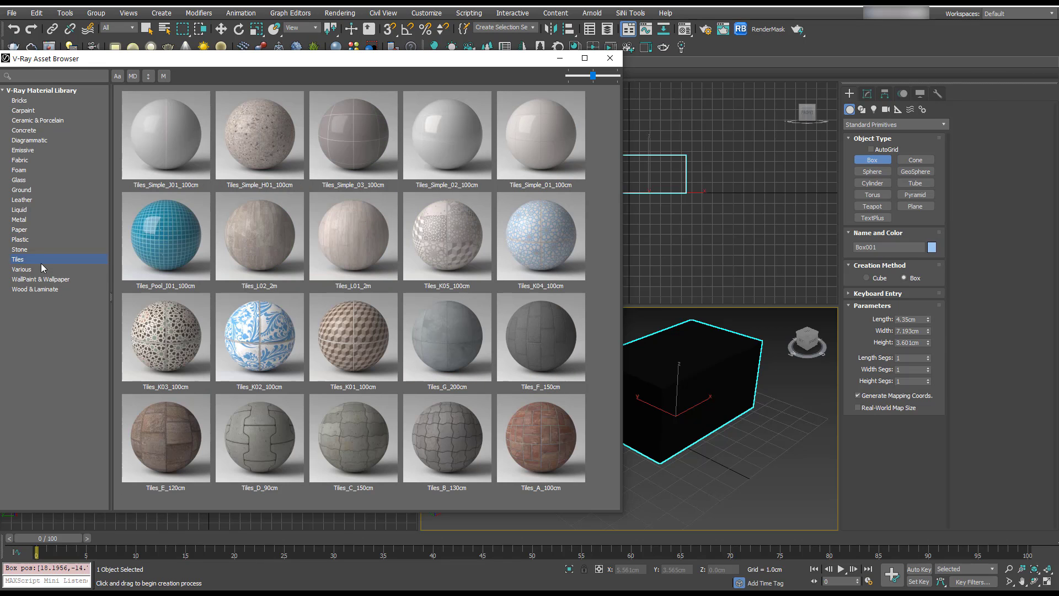
pyautogui.rightClick(257, 345)
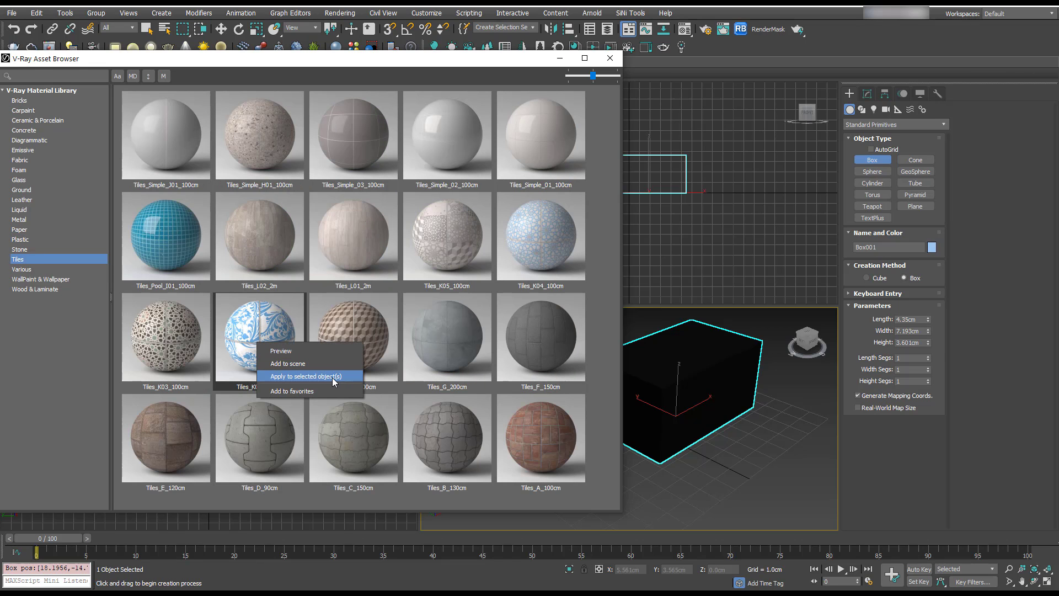
pyautogui.click(334, 376)
pyautogui.click(868, 93)
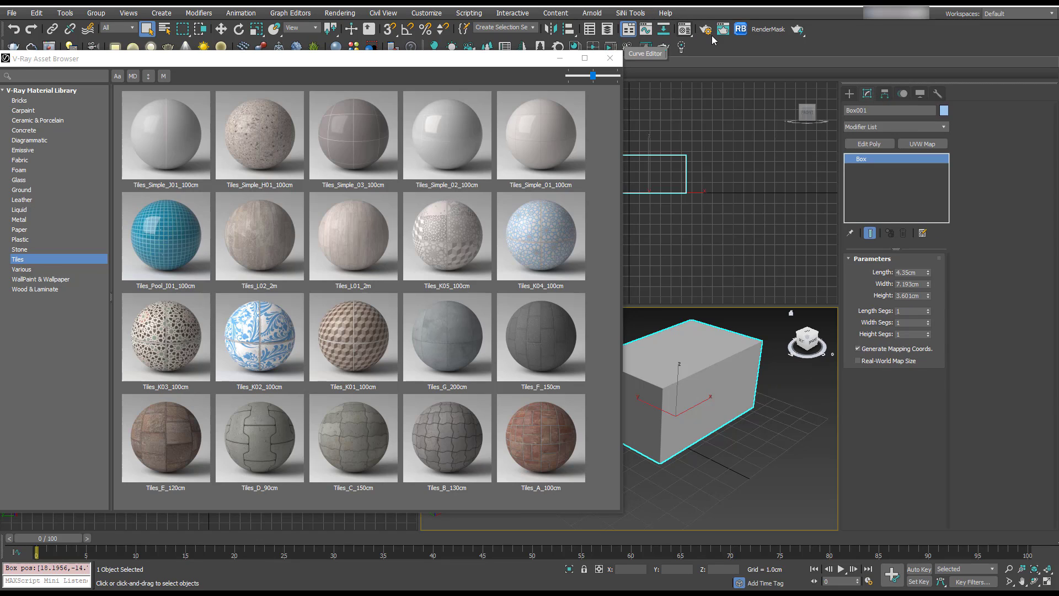
# Open the Material Editor and cycle its sample slots to 3x2
pyautogui.click(683, 32)
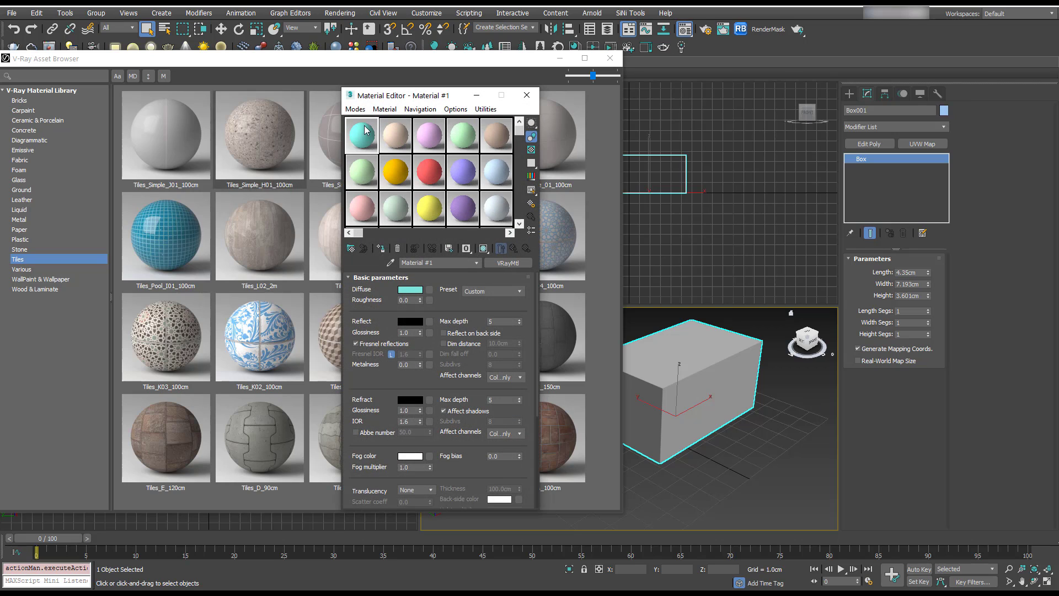
pyautogui.click(454, 110)
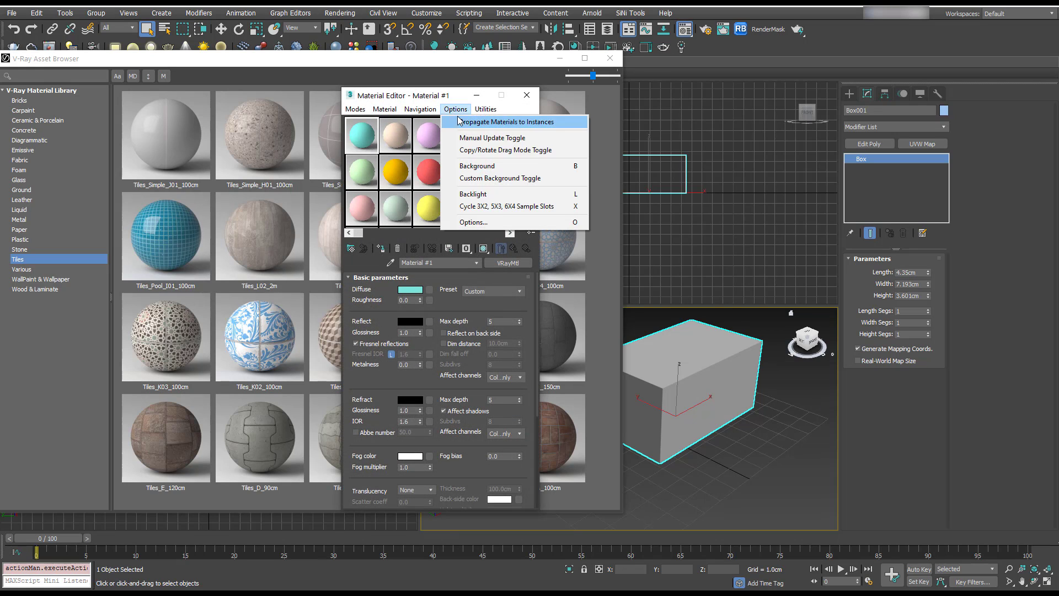
pyautogui.click(485, 206)
pyautogui.press('x')
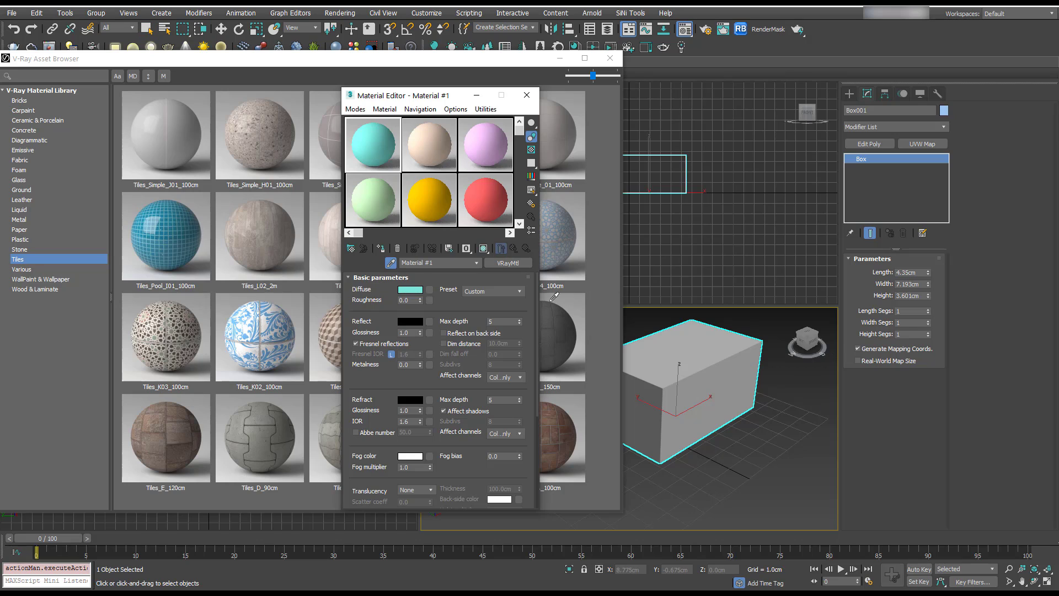
# Show the tile material shaded in the viewport, then reopen the Material Editor
pyautogui.click(368, 155)
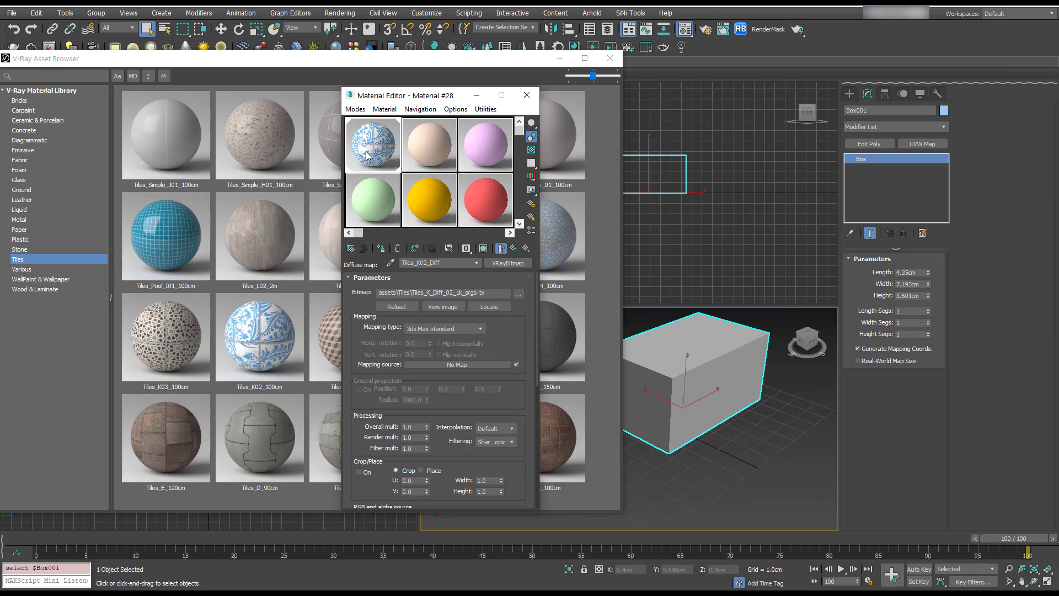
pyautogui.click(483, 248)
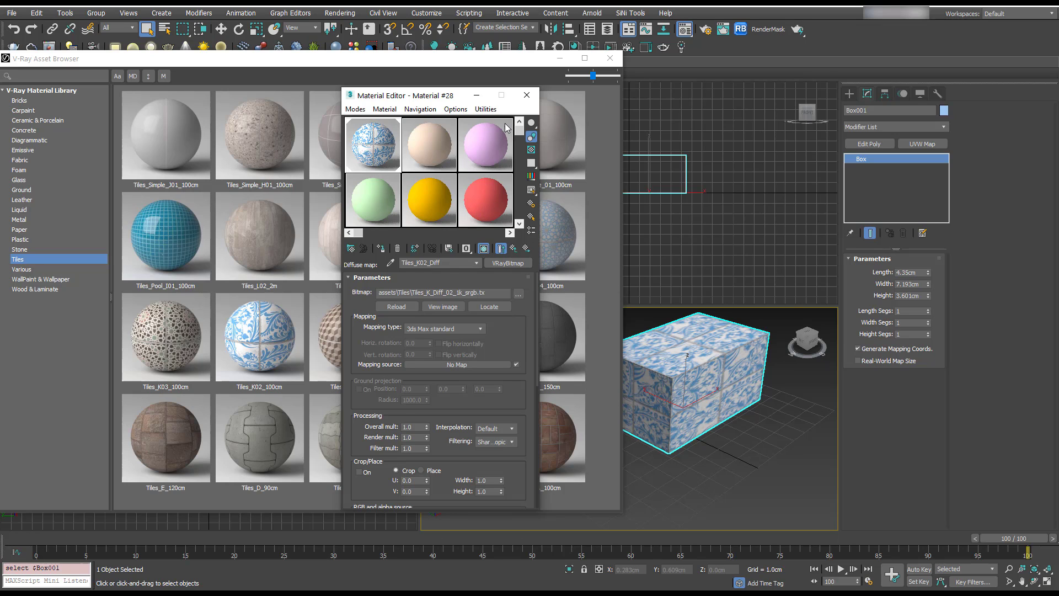
pyautogui.click(526, 97)
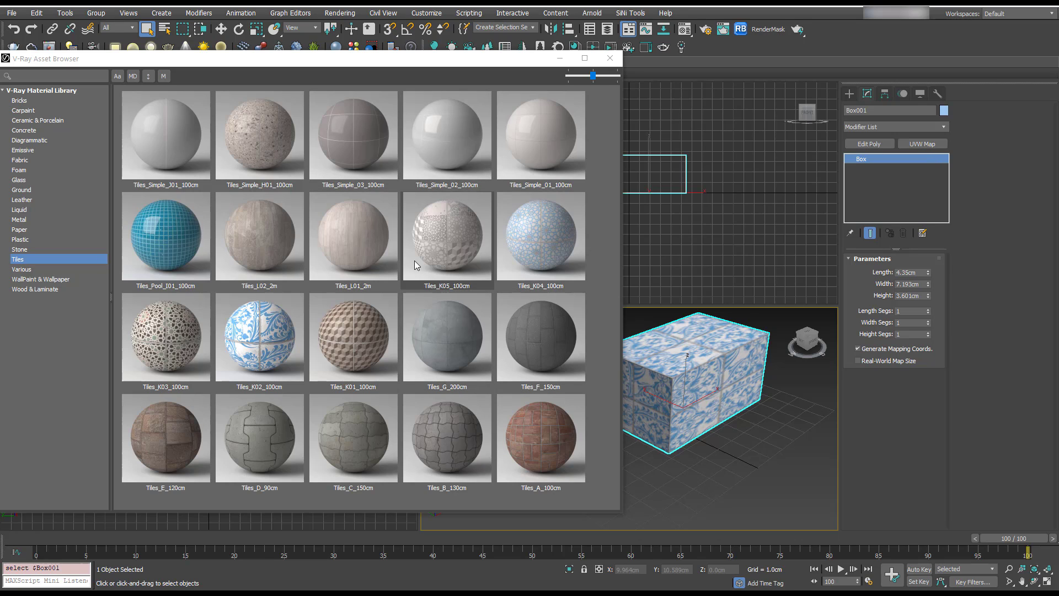
pyautogui.moveTo(415, 261)
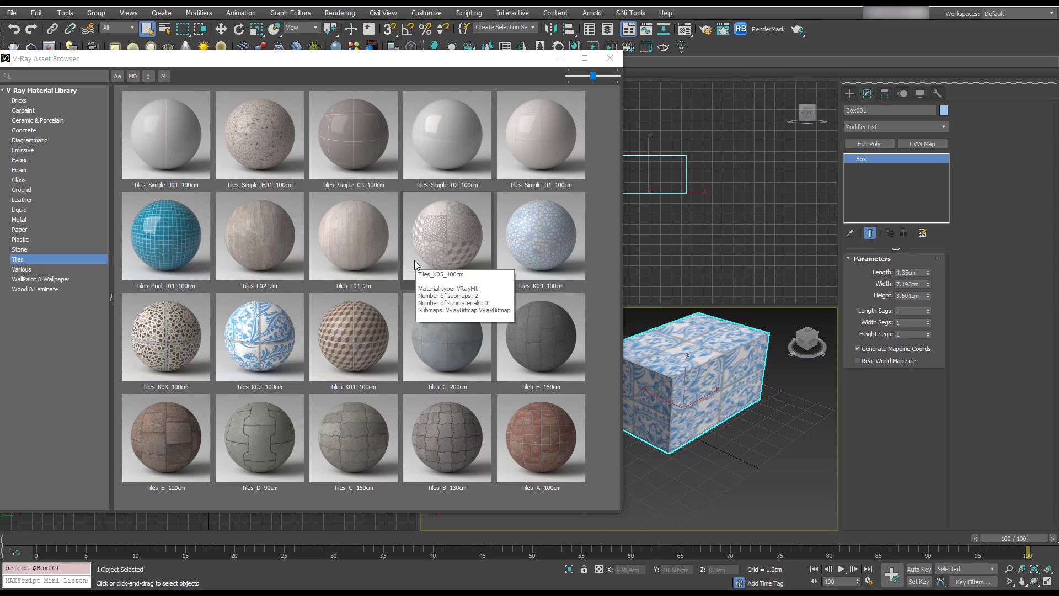
pyautogui.press('m')
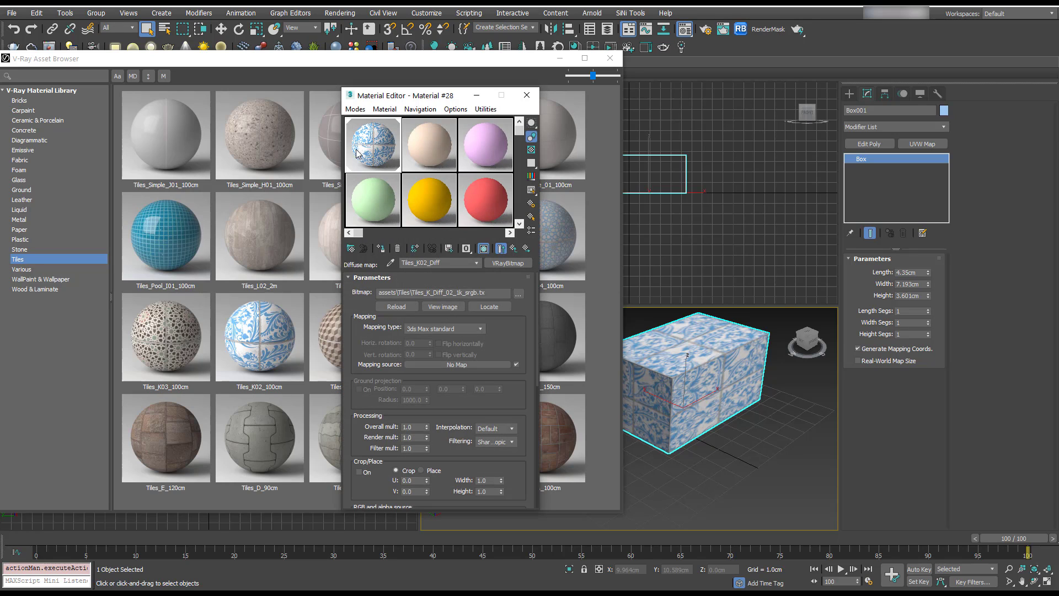
# Set Material #2's VRayMtl preset to Gold, then to Chocolate
pyautogui.click(431, 156)
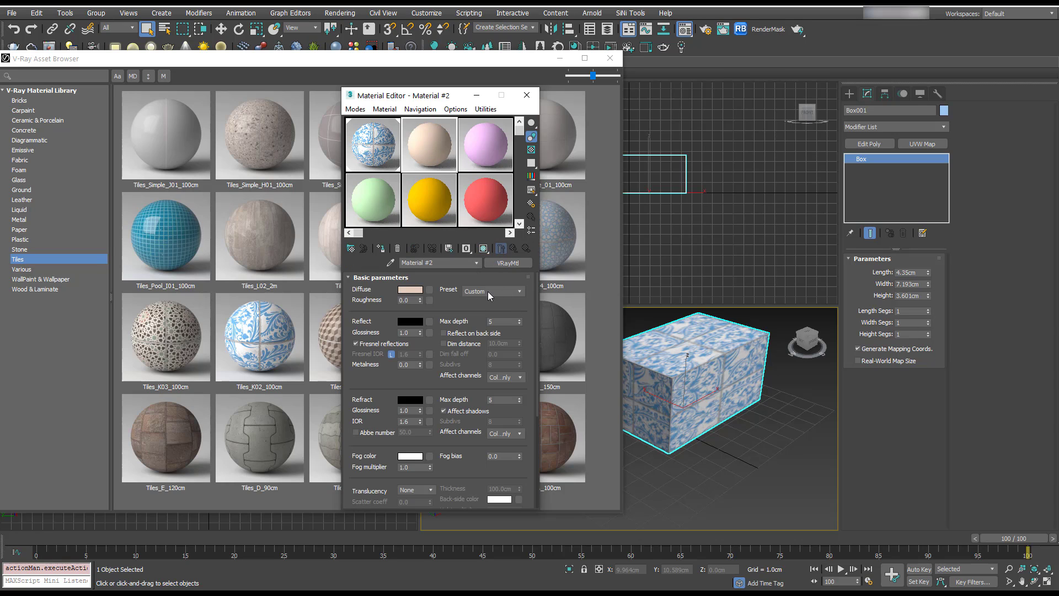
pyautogui.click(485, 291)
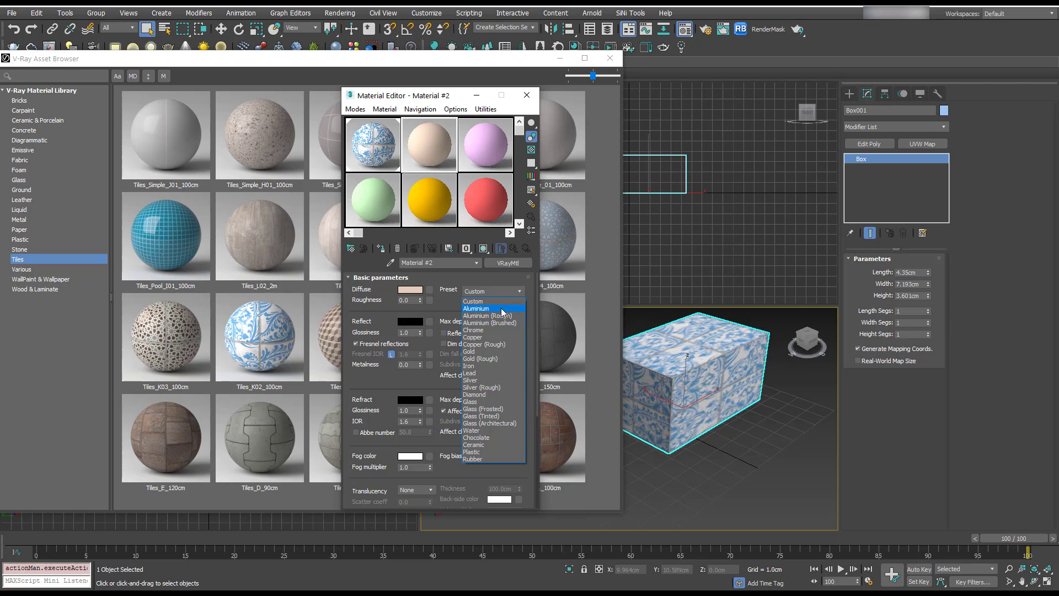
pyautogui.click(499, 352)
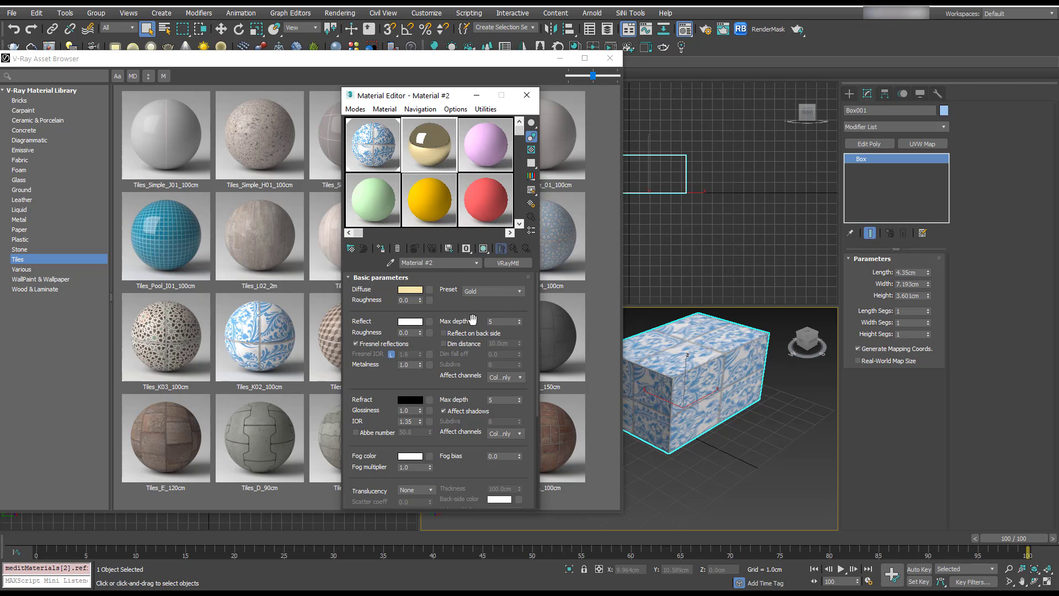
pyautogui.moveTo(472, 319); pyautogui.dragTo(472, 318)
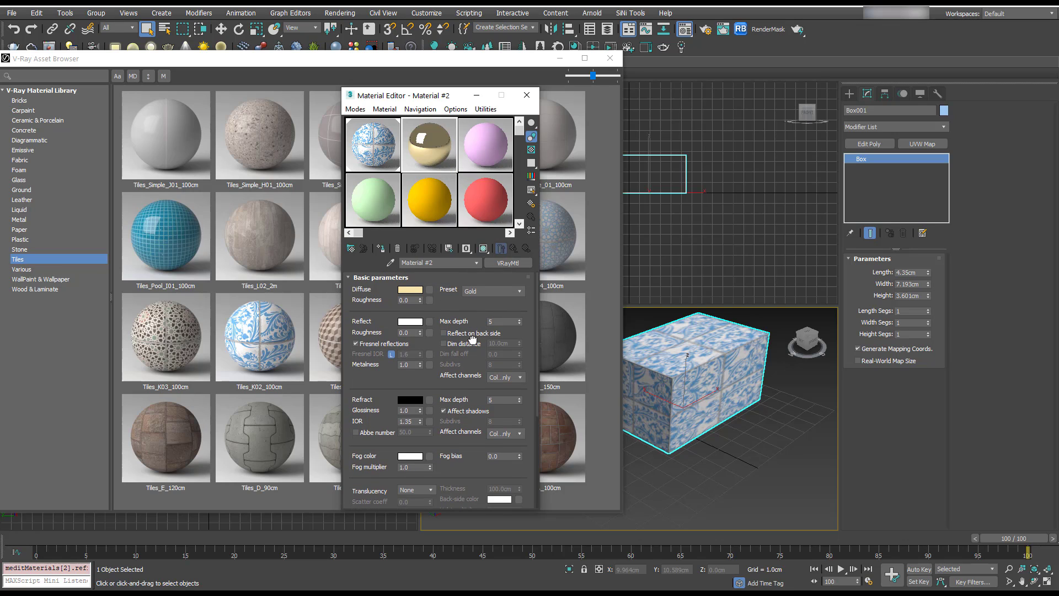
pyautogui.click(508, 290)
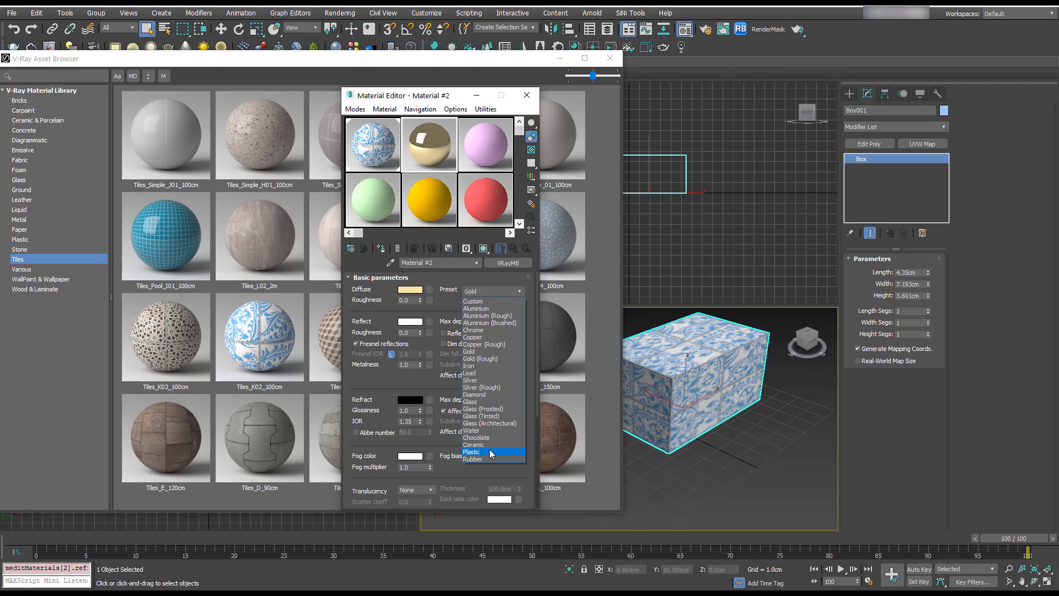
pyautogui.click(498, 437)
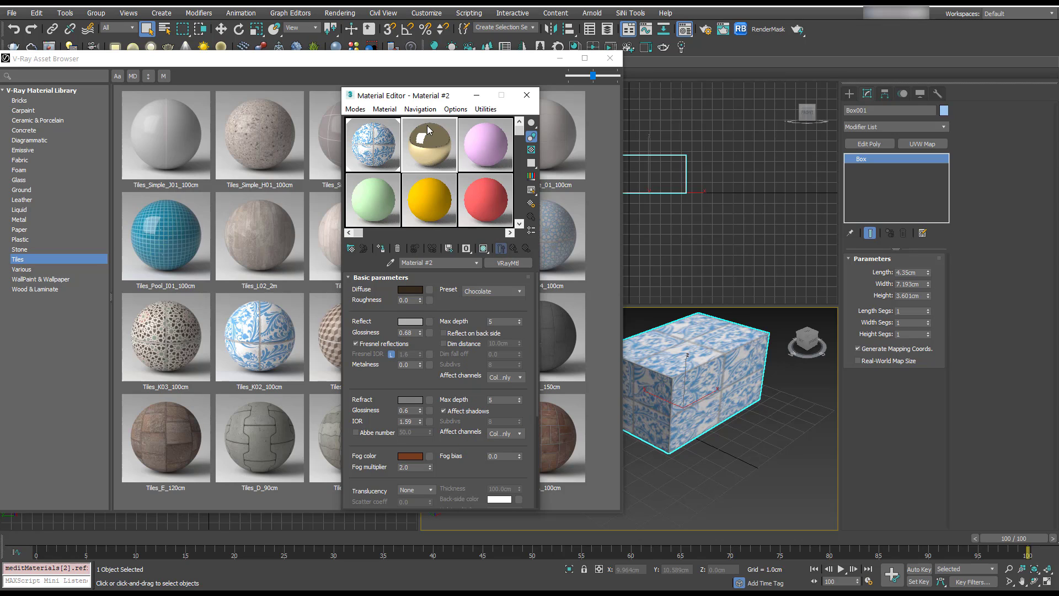
# Preview the Chocolate material enlarged and keep the Chocolate preset
pyautogui.doubleClick(428, 156)
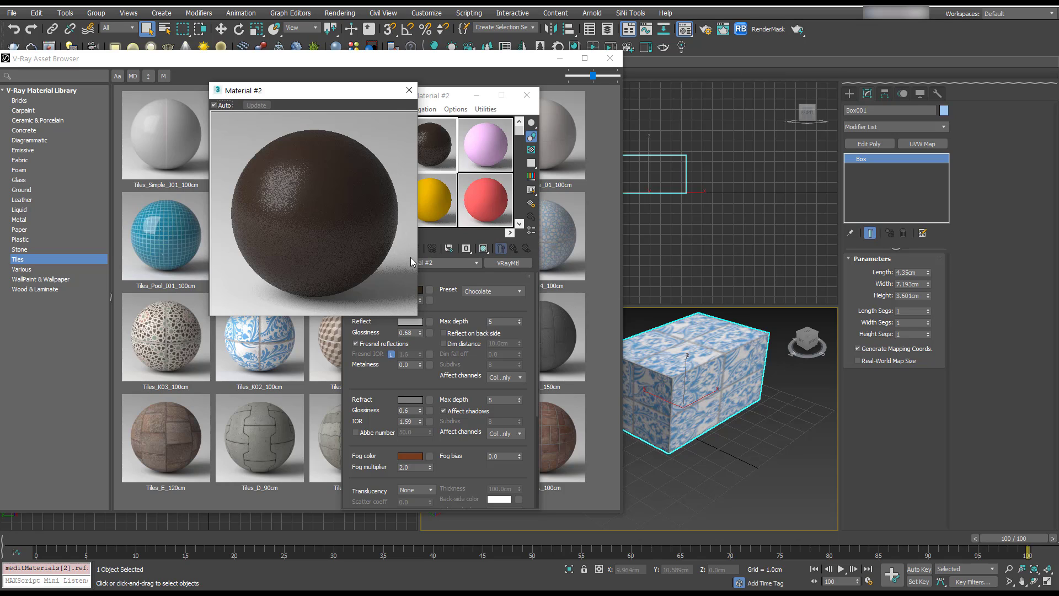
pyautogui.click(409, 90)
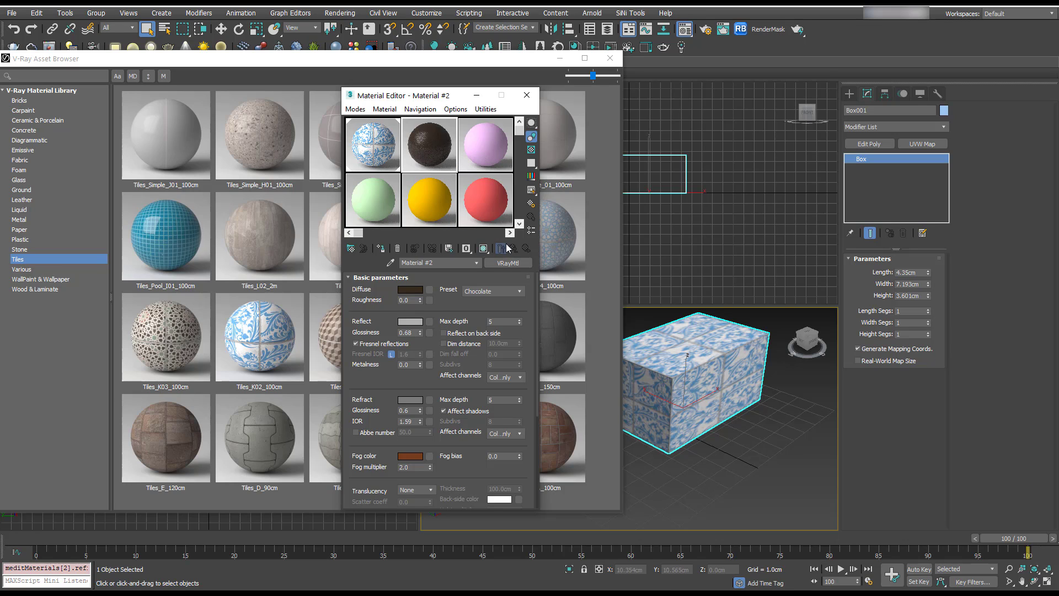
pyautogui.click(501, 293)
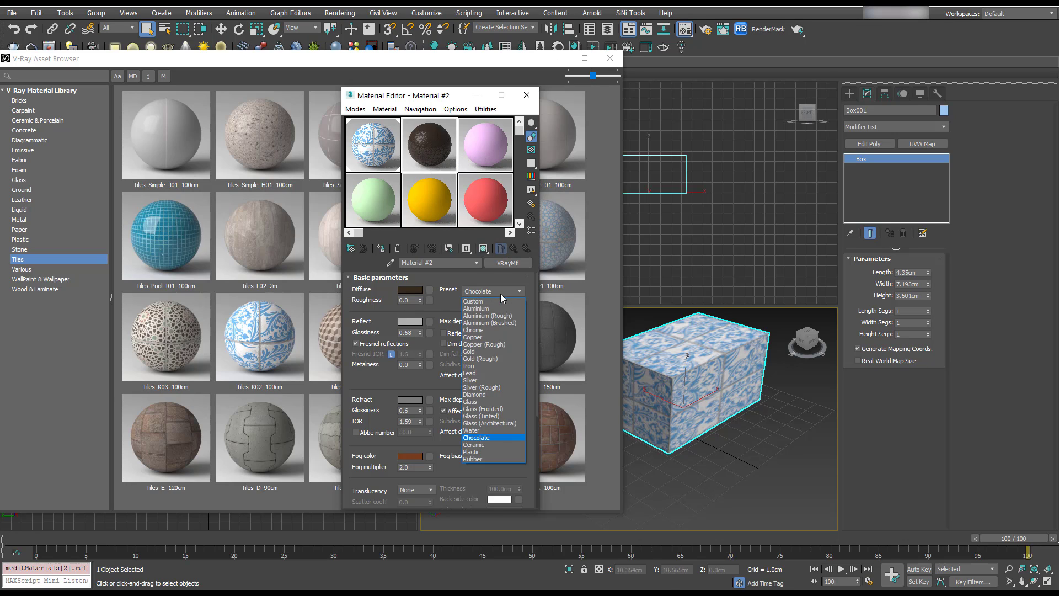
pyautogui.click(501, 292)
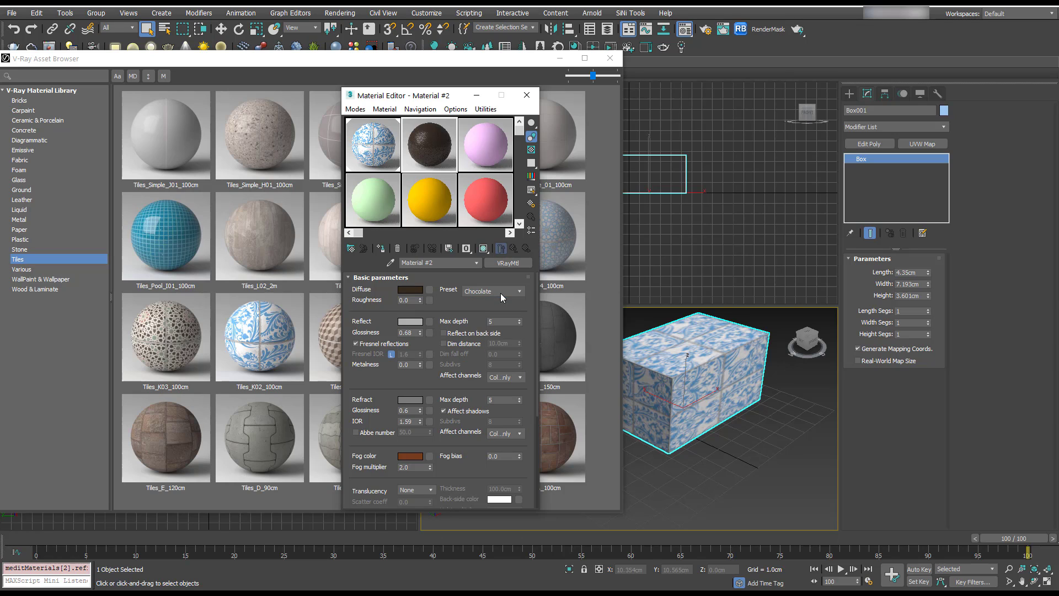
# Close the Material Editor, move and enlarge the Asset Browser, then close it
pyautogui.click(527, 96)
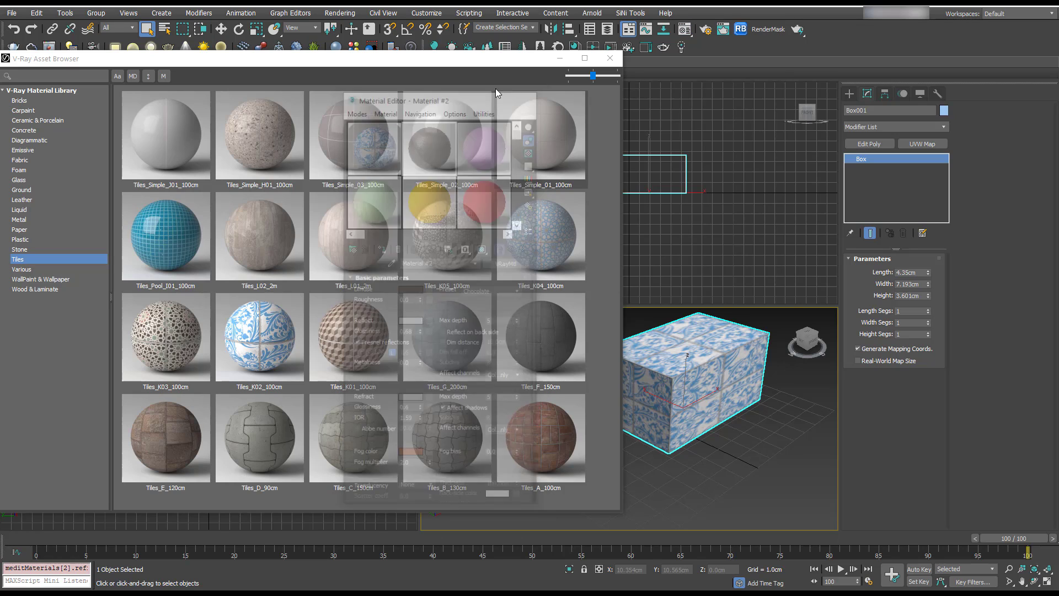
pyautogui.moveTo(410, 64); pyautogui.dragTo(490, 35)
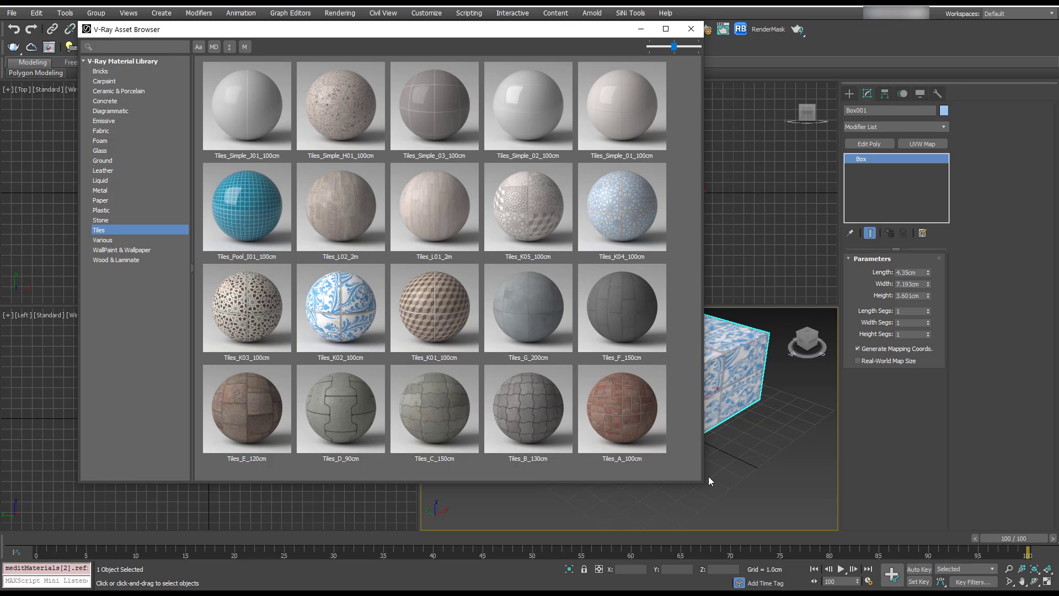
pyautogui.moveTo(703, 485); pyautogui.dragTo(731, 510)
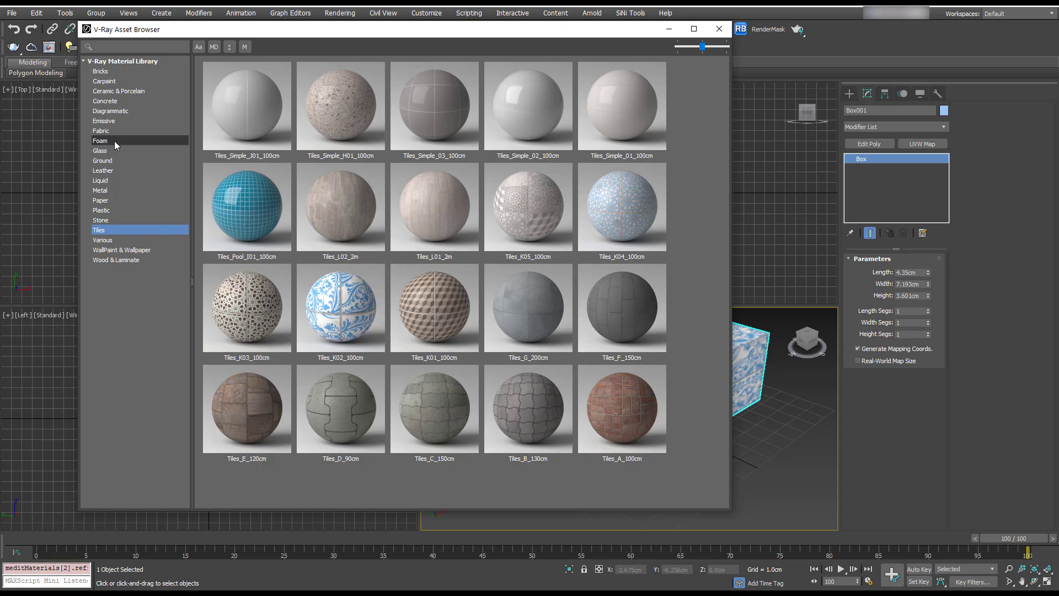
pyautogui.rightClick(439, 476)
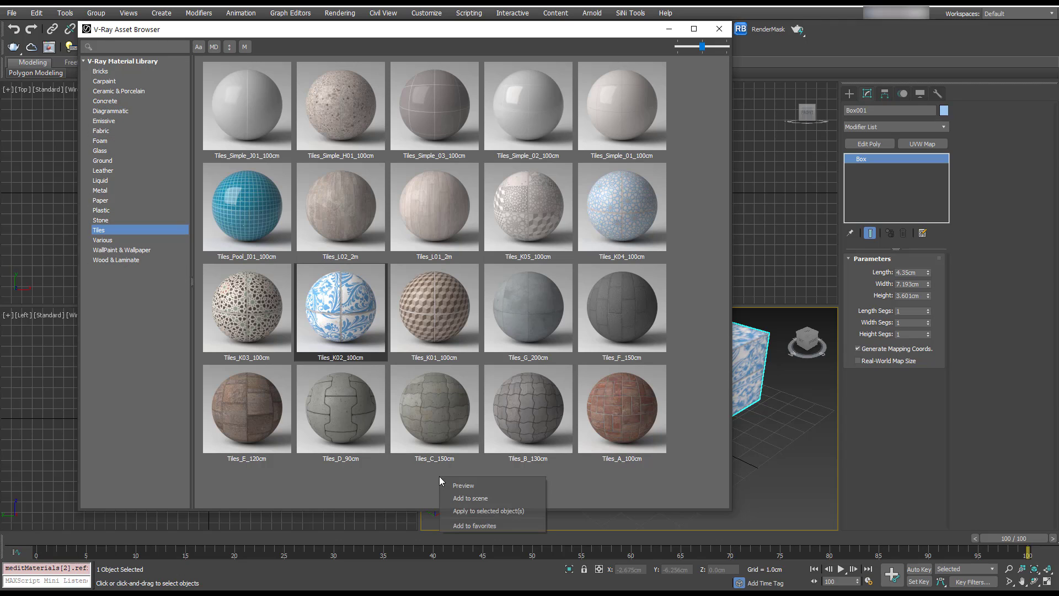
pyautogui.click(597, 486)
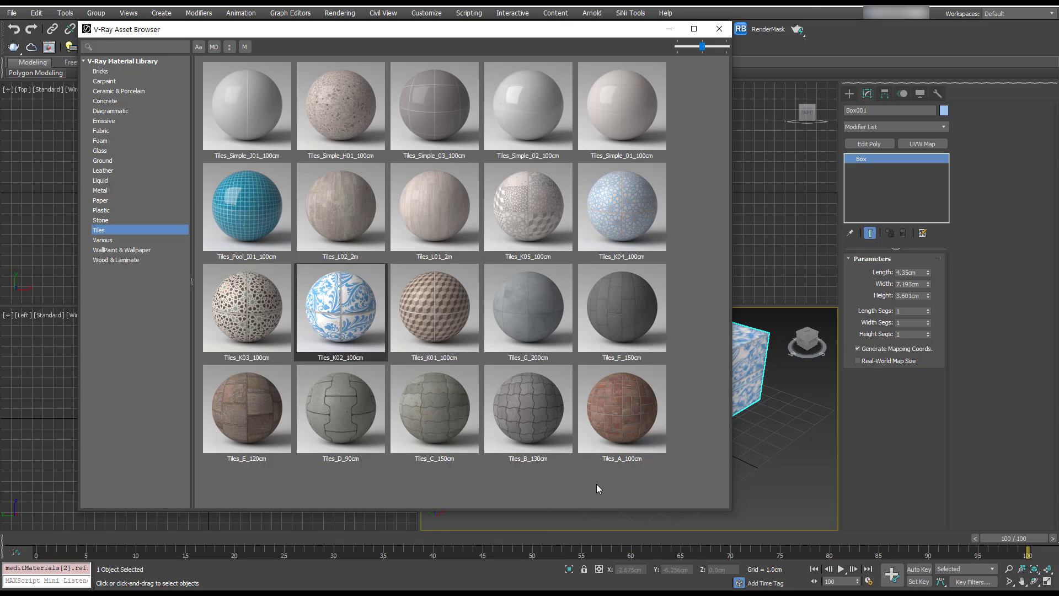
pyautogui.click(720, 29)
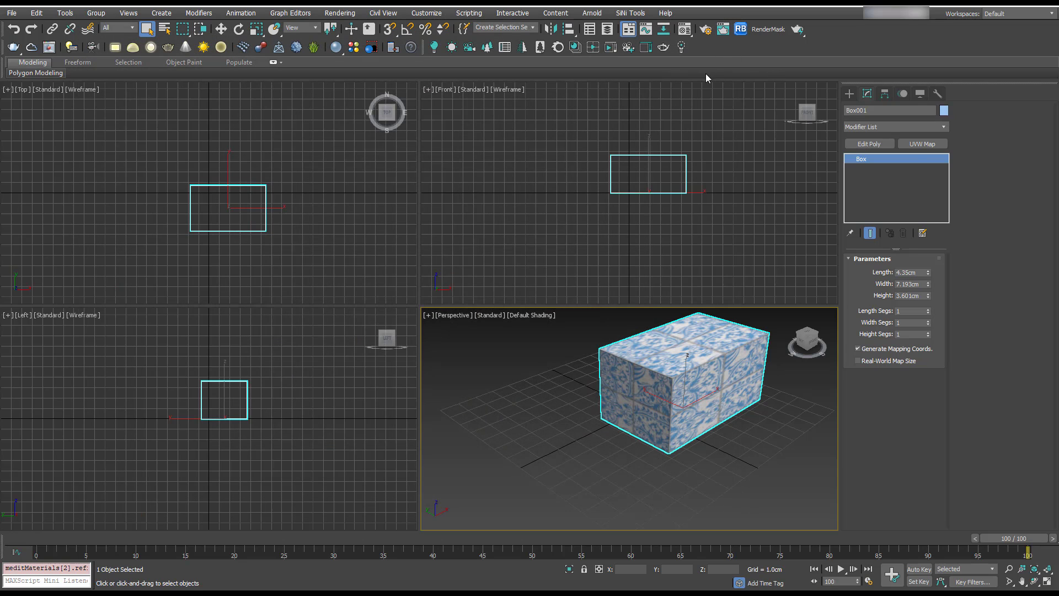
# Open the bedroom scene from the File menu
pyautogui.click(6, 10)
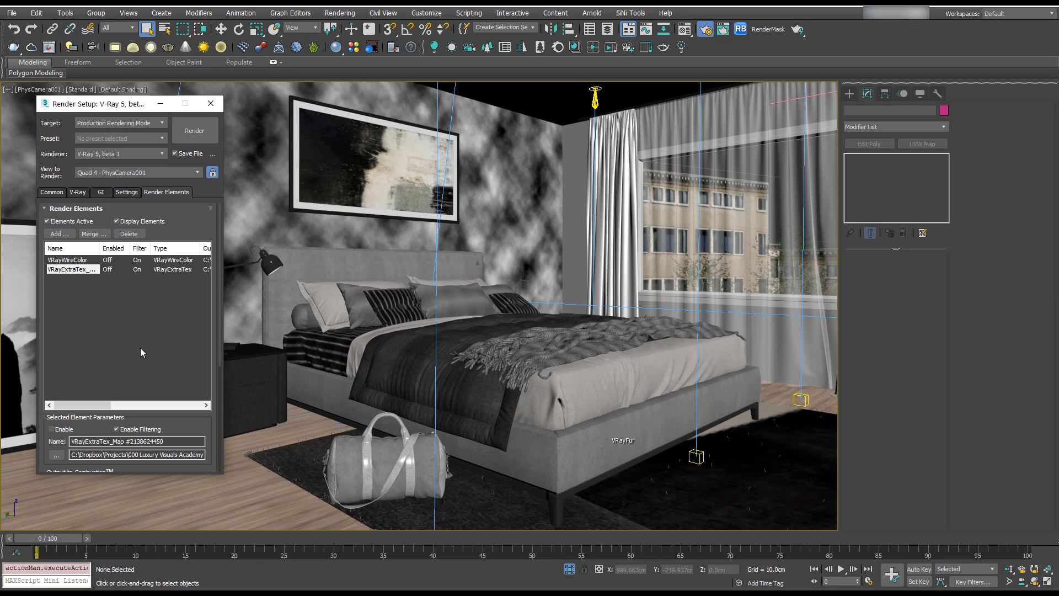
# Add VRayLightMix from the render elements picker to the Render Elements list
pyautogui.click(65, 234)
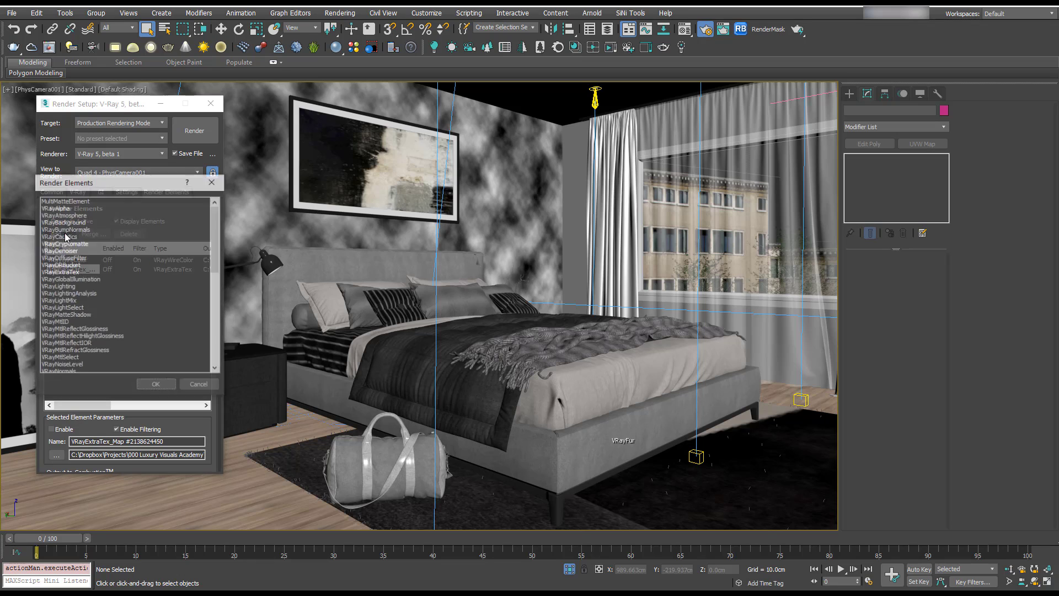
pyautogui.moveTo(178, 190); pyautogui.dragTo(367, 183)
pyautogui.moveTo(406, 231); pyautogui.dragTo(407, 317)
pyautogui.click(264, 273)
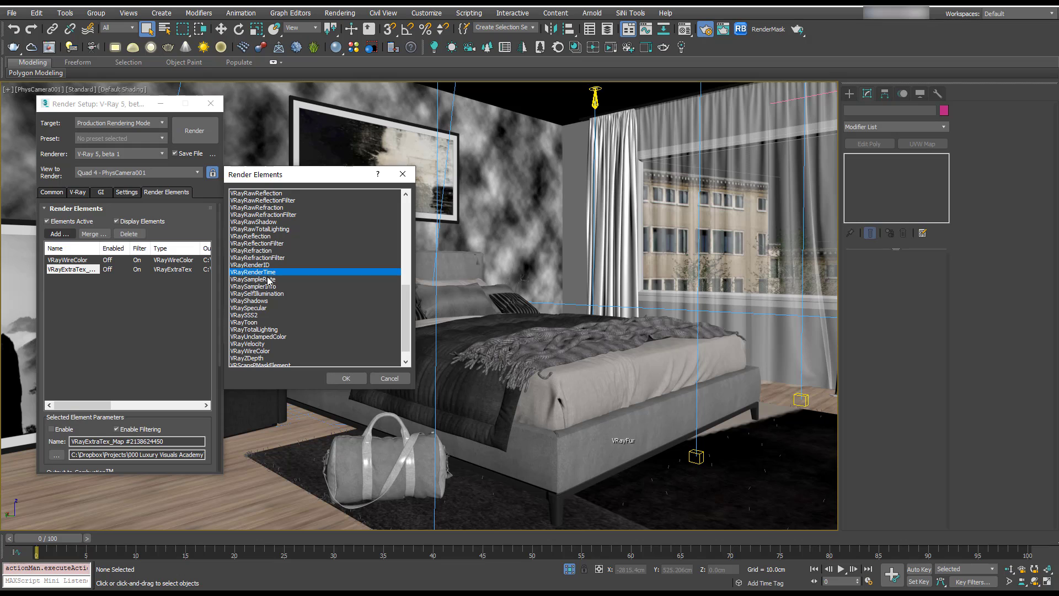
pyautogui.scroll(10, 266, 282)
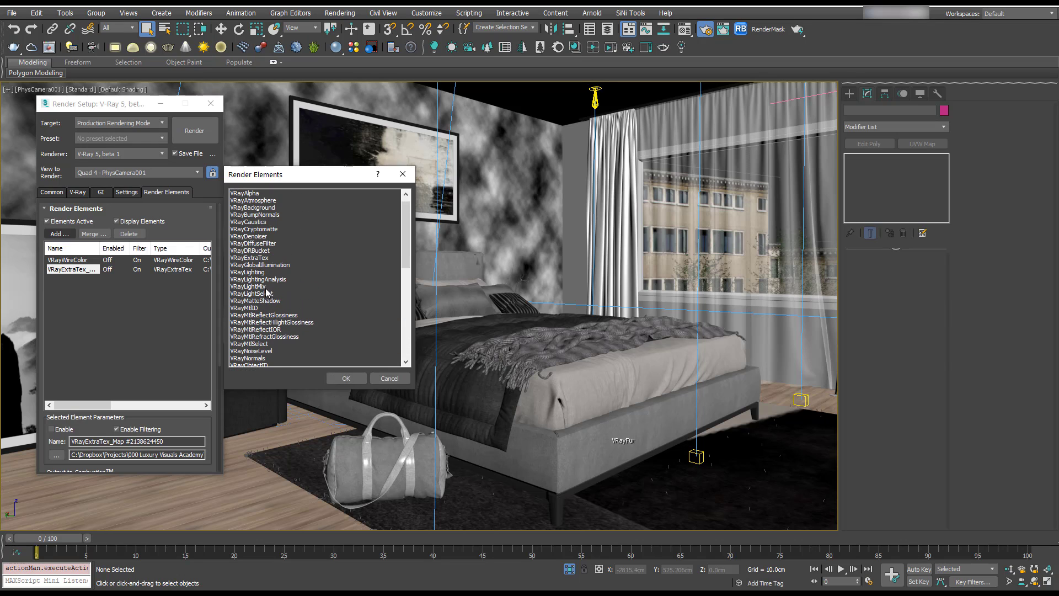
pyautogui.click(260, 287)
pyautogui.click(345, 378)
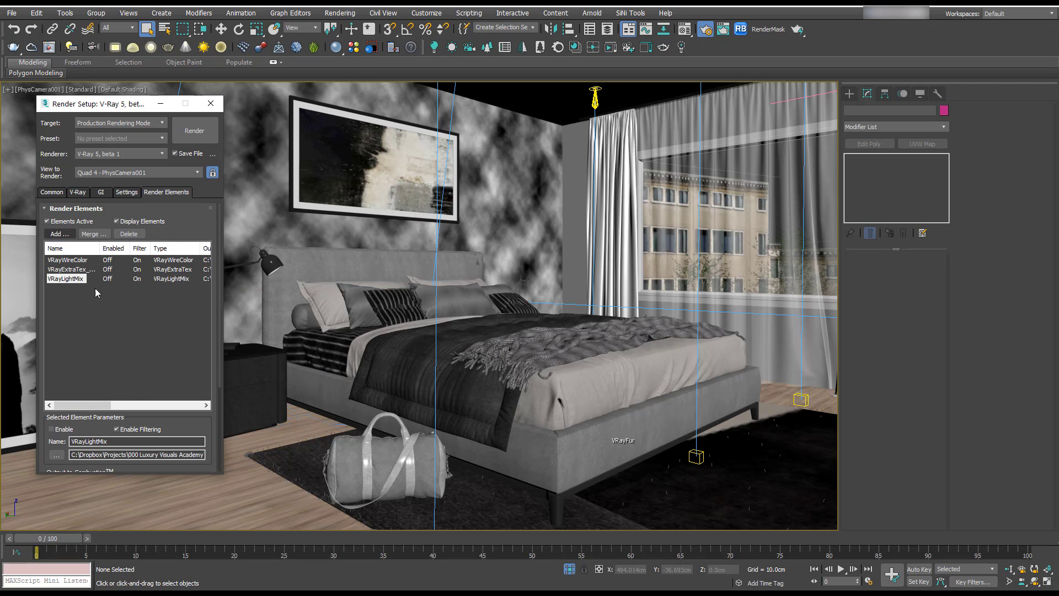
# Render the bedroom, hide the Lens Effects layer and select the LightMix source
pyautogui.click(202, 138)
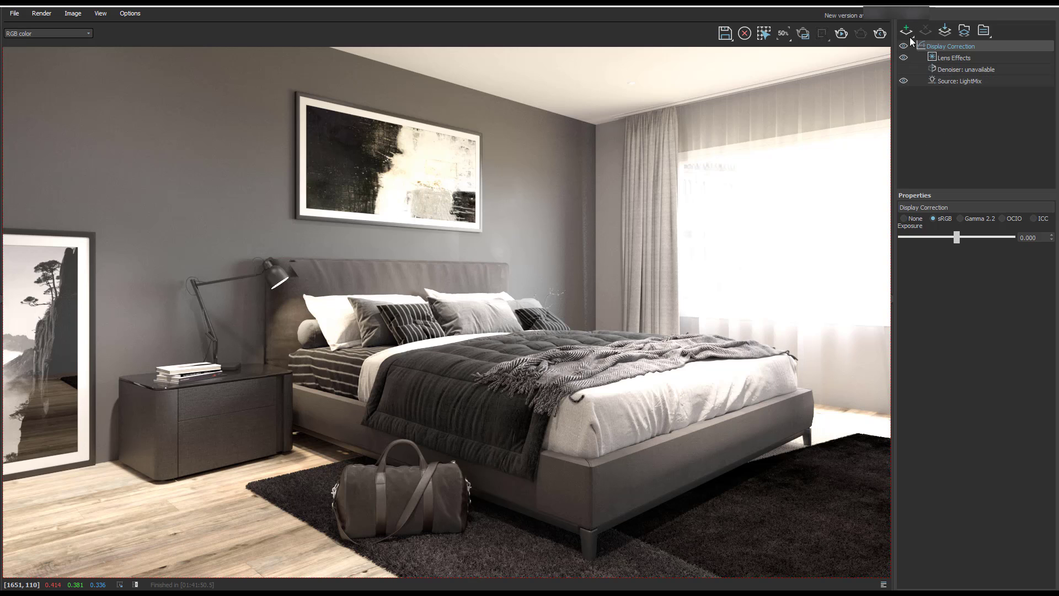
pyautogui.click(954, 58)
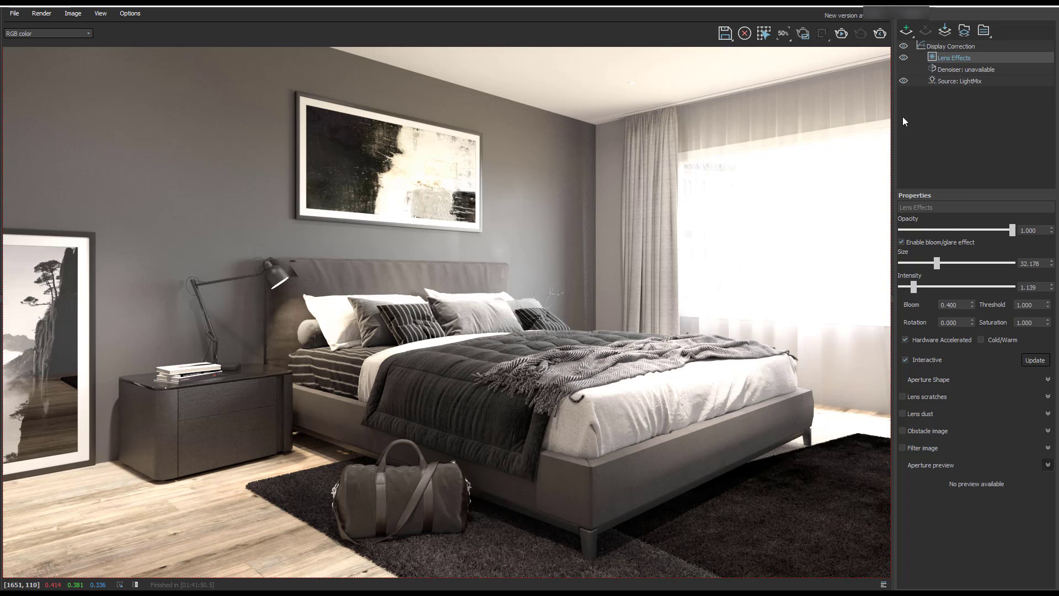
pyautogui.click(903, 58)
pyautogui.click(904, 58)
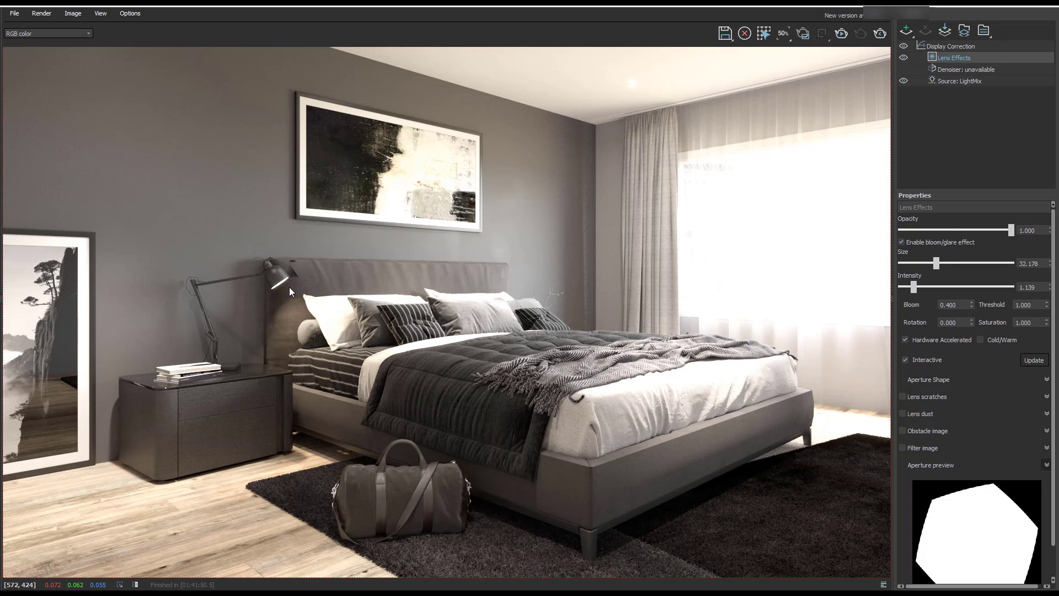
pyautogui.click(903, 58)
pyautogui.click(955, 70)
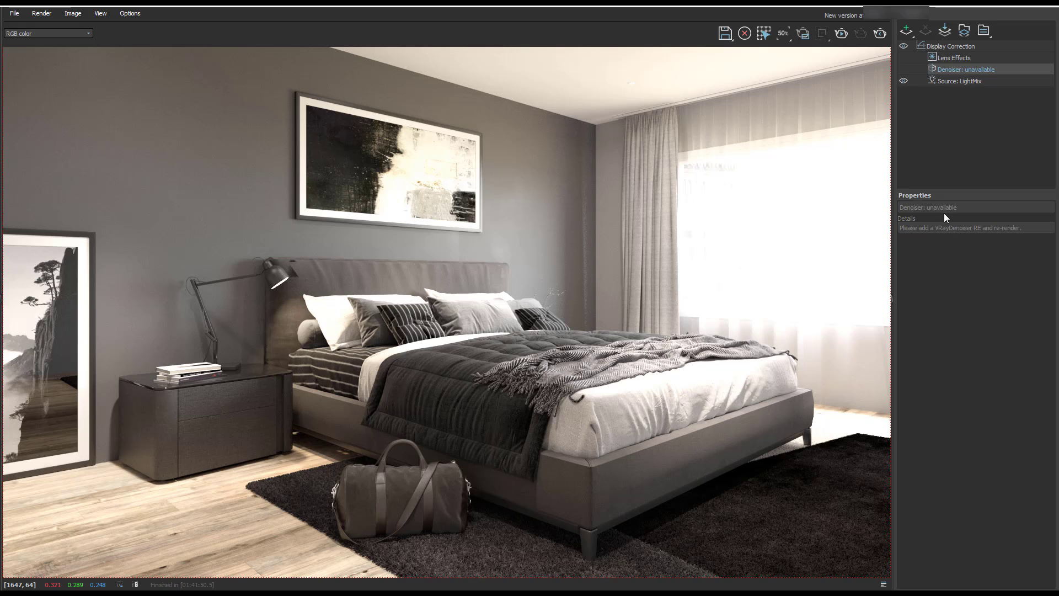
pyautogui.click(956, 82)
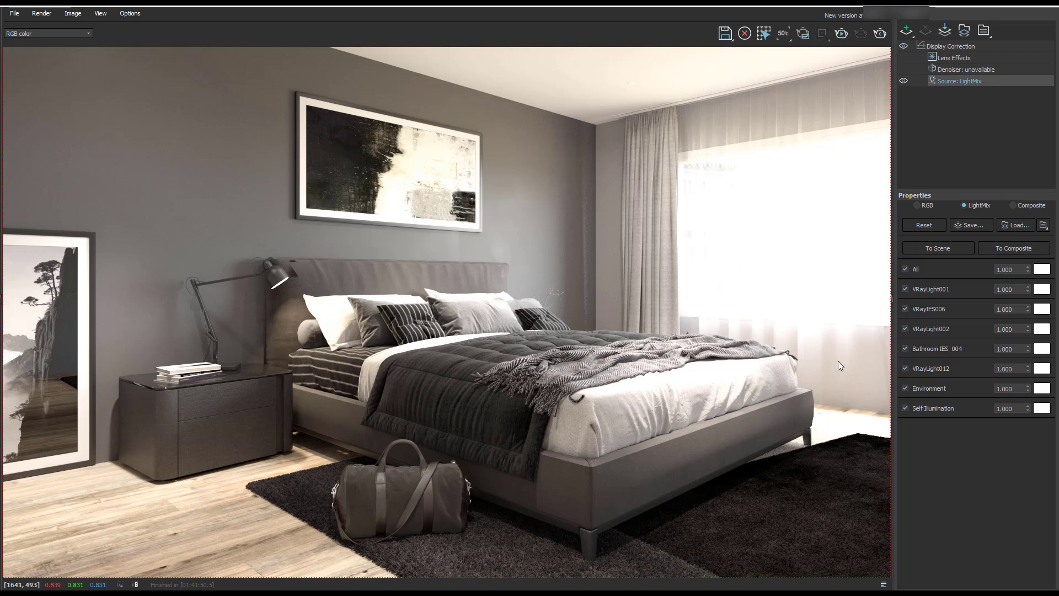
# Keep only Environment and VRayLight001 on, dimming VRayLight001 to 0.020
pyautogui.click(905, 270)
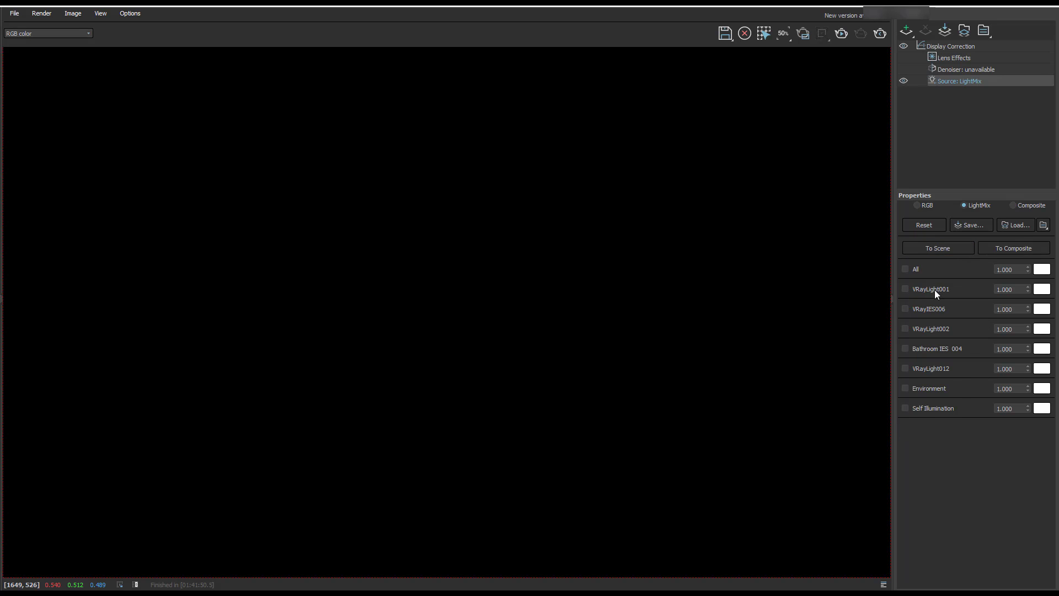
pyautogui.click(905, 387)
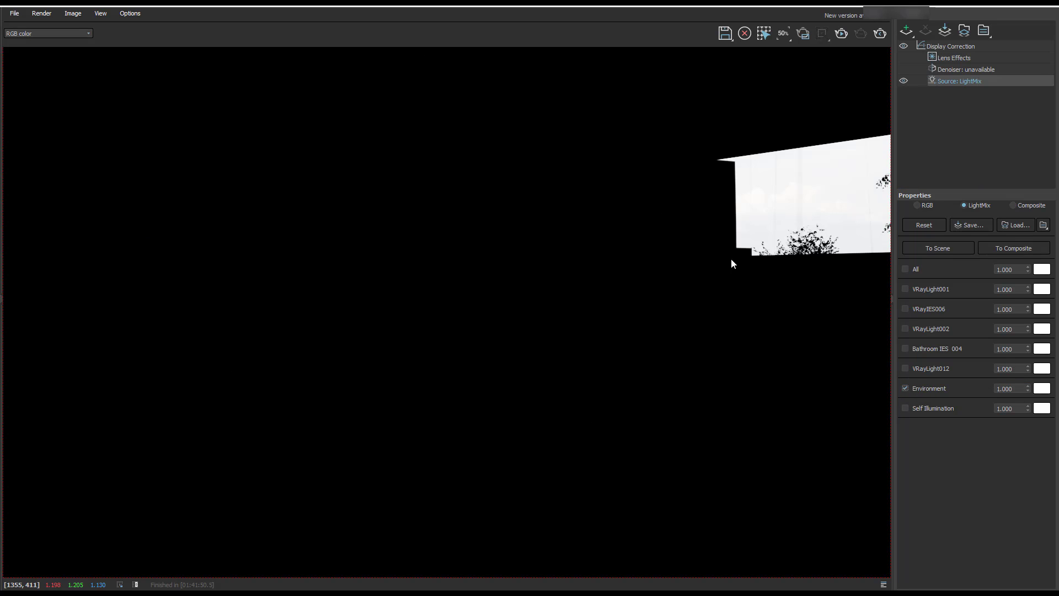
pyautogui.click(905, 289)
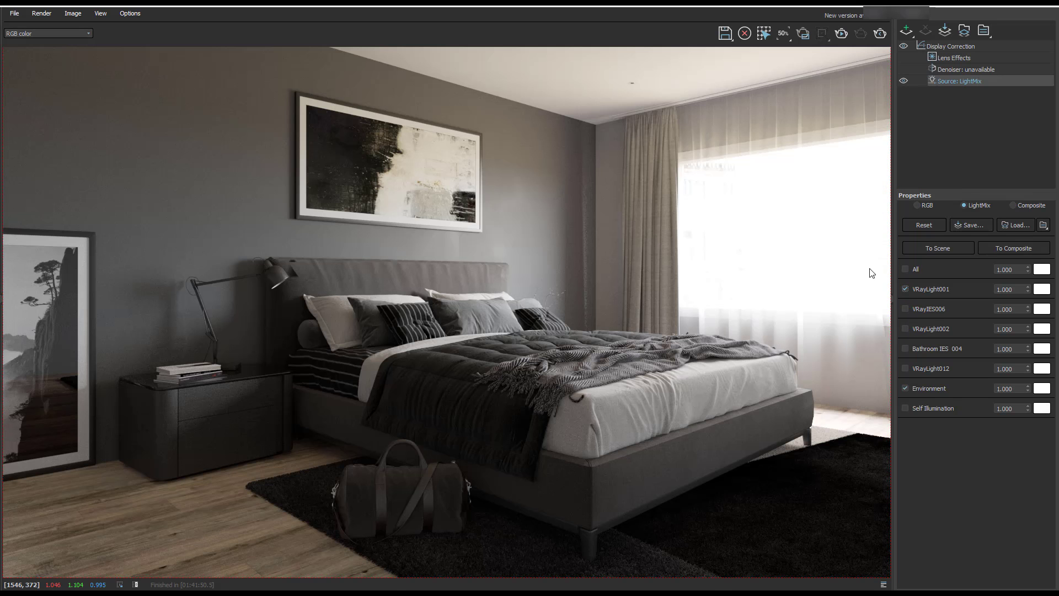
pyautogui.click(1021, 289)
pyautogui.moveTo(1030, 291); pyautogui.dragTo(1031, 400)
pyautogui.click(905, 389)
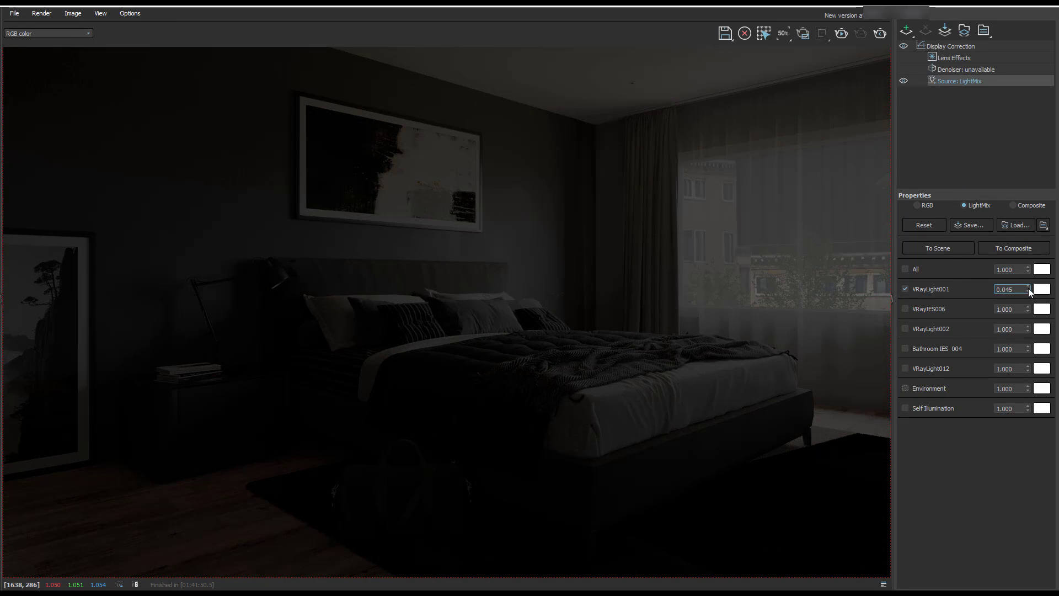
pyautogui.moveTo(1028, 289)
pyautogui.mouseDown()
pyautogui.moveTo(1028, 323)
pyautogui.moveTo(1029, 296)
pyautogui.mouseUp()
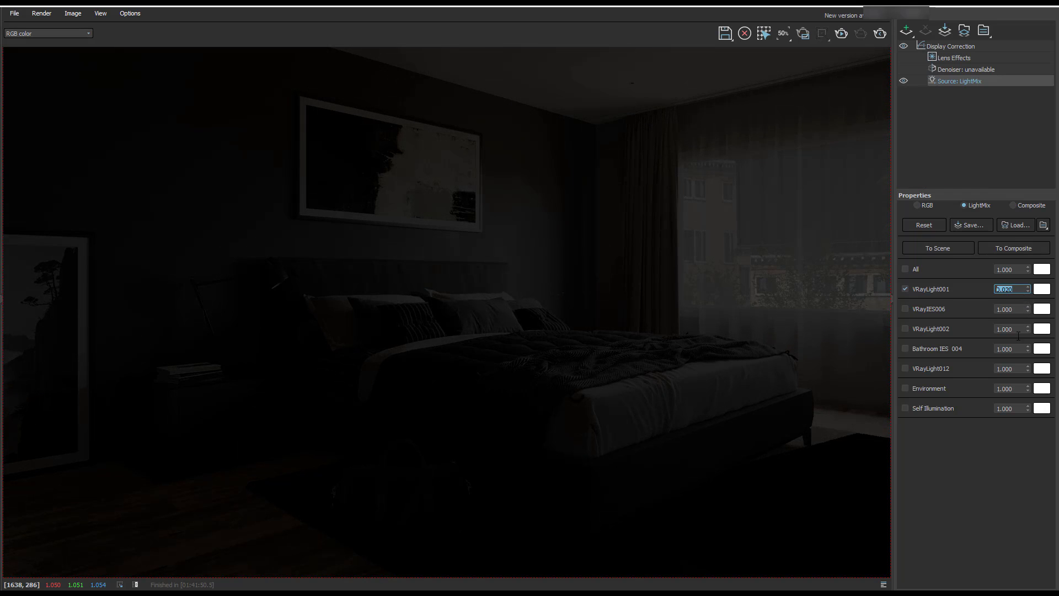
pyautogui.click(906, 389)
pyautogui.click(1014, 388)
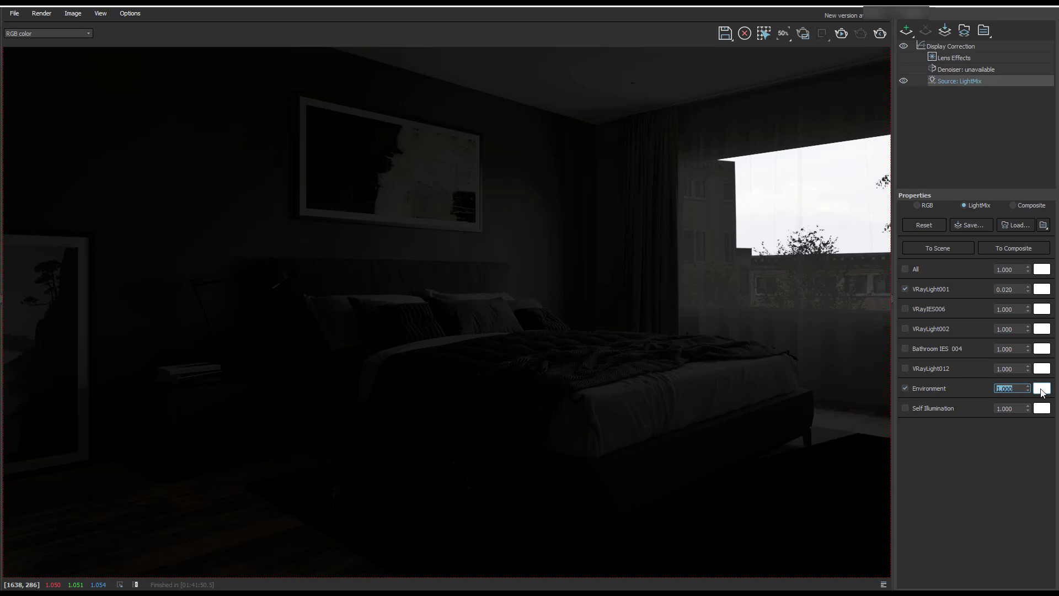
# Tint the Environment light a deep night blue in Select Color
pyautogui.click(1041, 388)
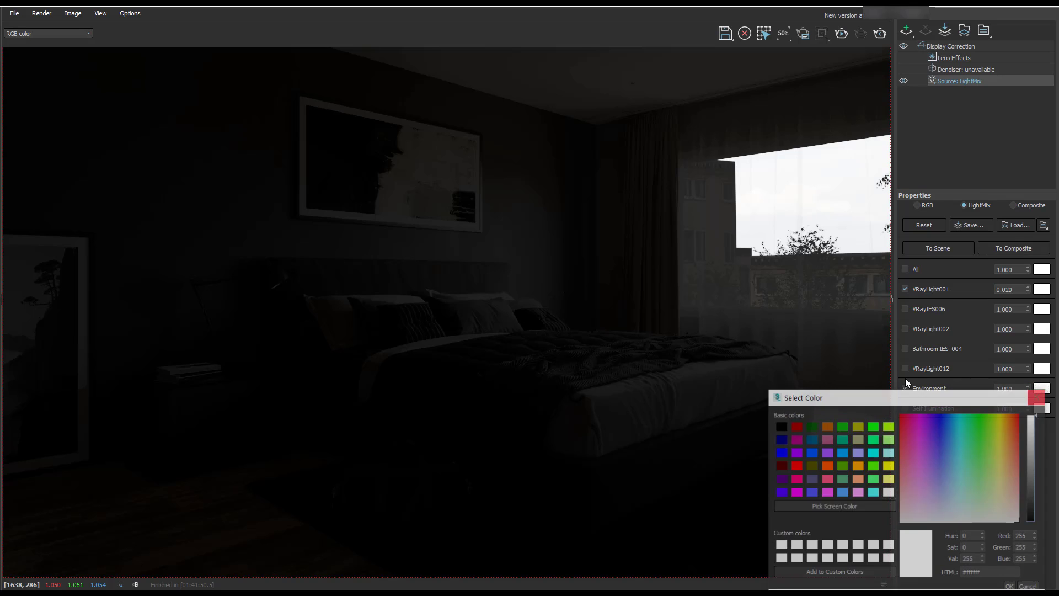
pyautogui.click(781, 427)
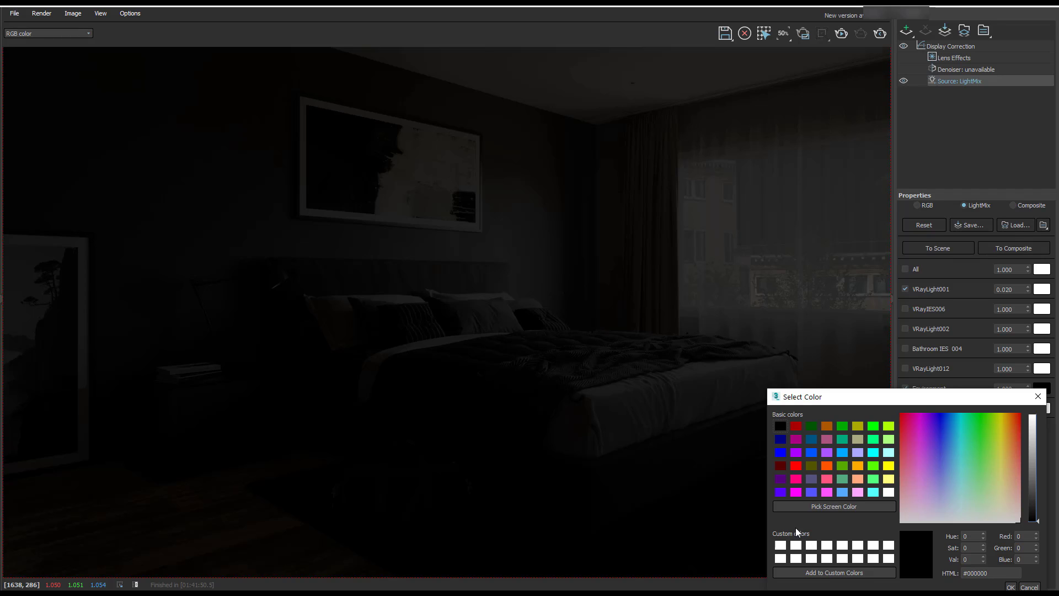
pyautogui.moveTo(958, 402); pyautogui.dragTo(930, 369)
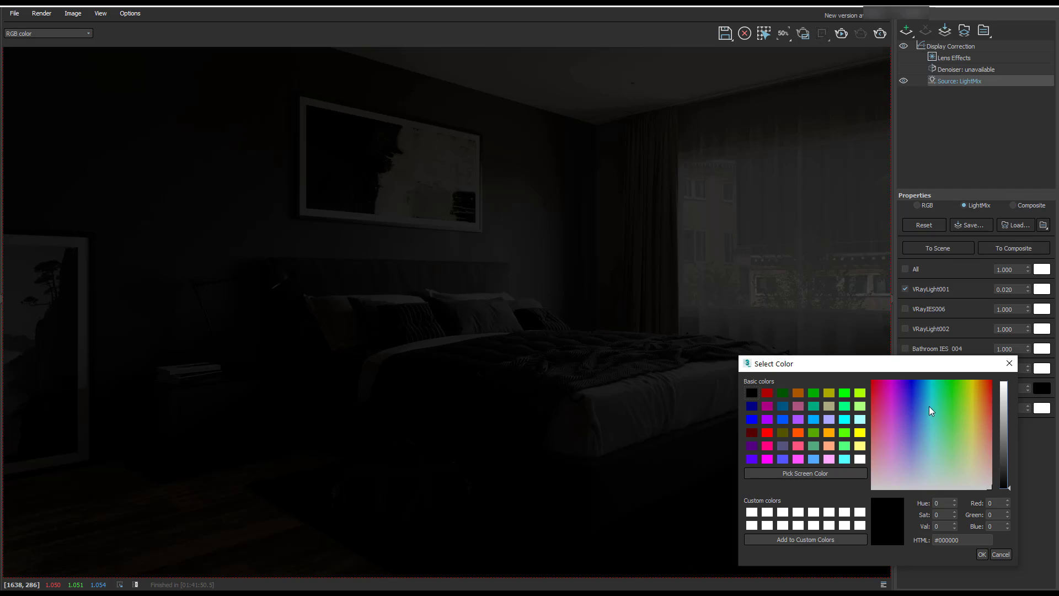
pyautogui.click(916, 386)
pyautogui.moveTo(1005, 445); pyautogui.dragTo(1007, 486)
pyautogui.click(982, 554)
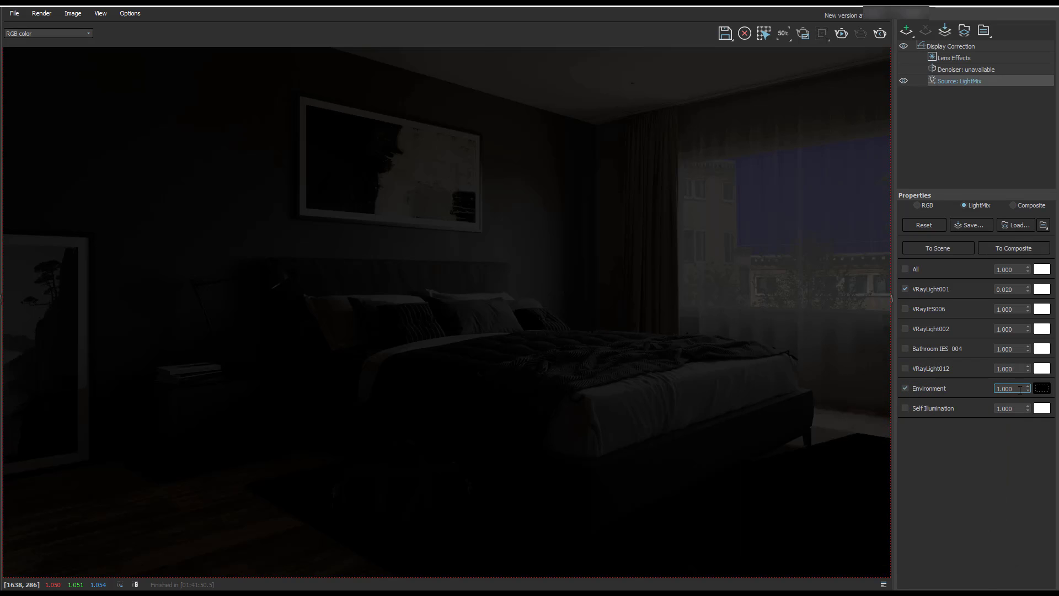
# Set the Environment light strength to 0.100
pyautogui.moveTo(1014, 388); pyautogui.dragTo(960, 386)
pyautogui.write('0.1')
pyautogui.press('Return')
# Compare VRayIES006 on and off, leave it off, and switch VRayLight002 on
pyautogui.click(906, 307)
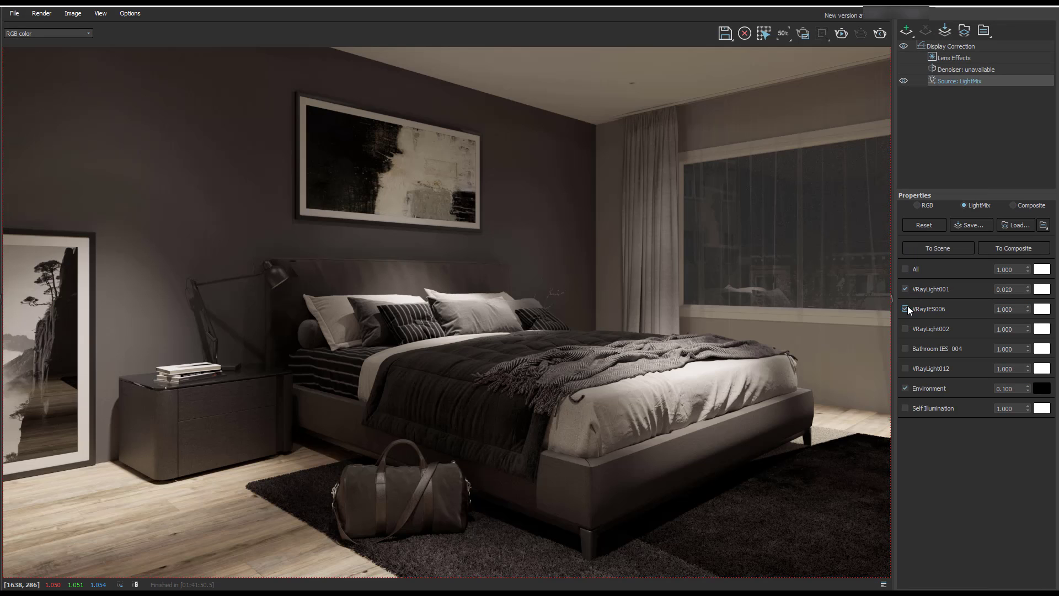
pyautogui.click(906, 307)
pyautogui.click(905, 328)
pyautogui.click(906, 329)
pyautogui.click(905, 328)
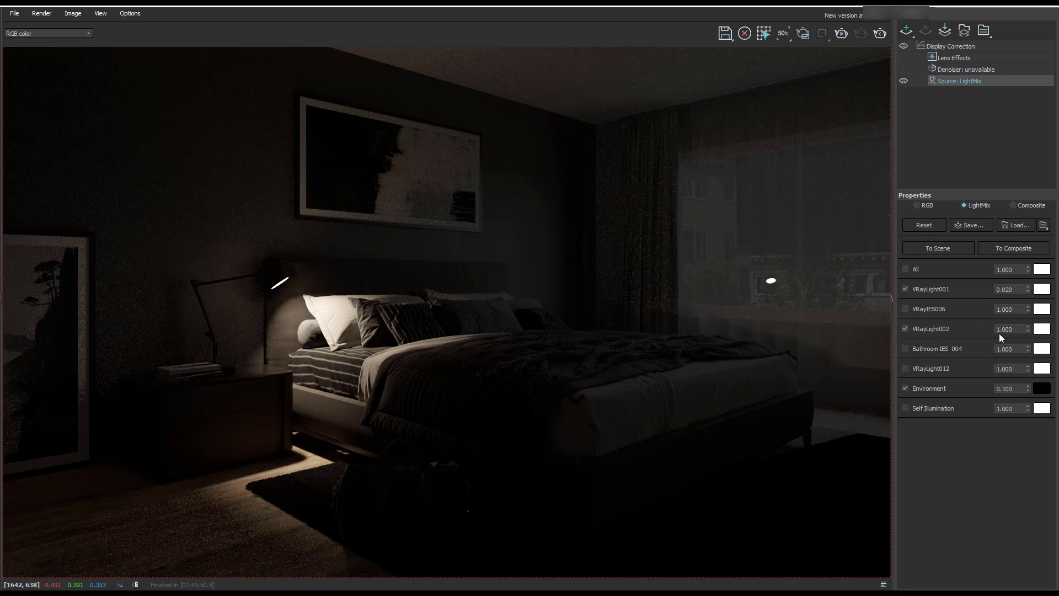
# Give VRayLight002 a pale peach colour and raise its strength to 1.185
pyautogui.click(1042, 329)
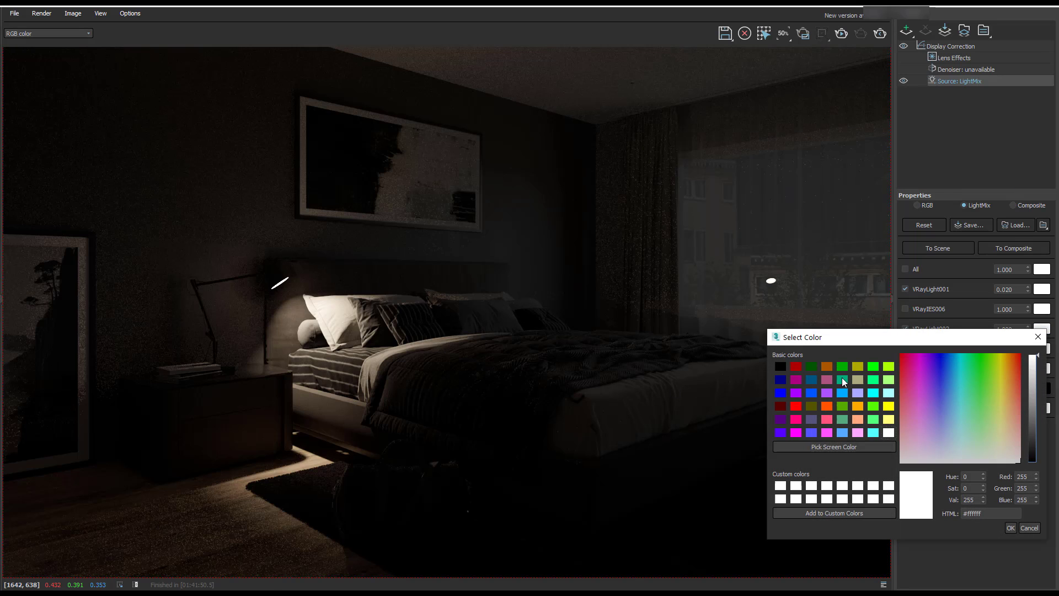
pyautogui.click(858, 406)
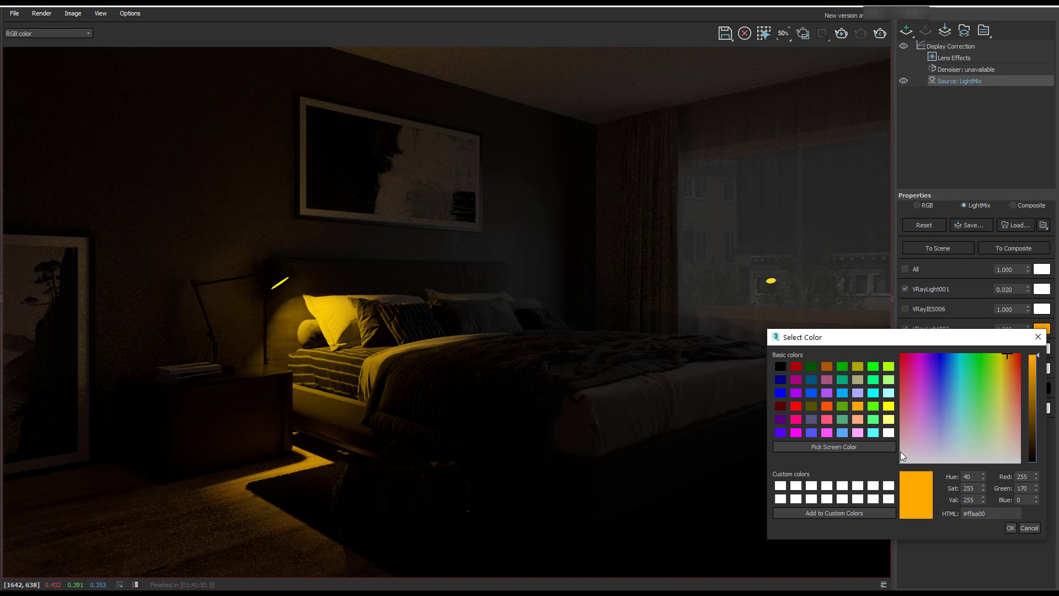
pyautogui.click(1007, 440)
pyautogui.click(1010, 528)
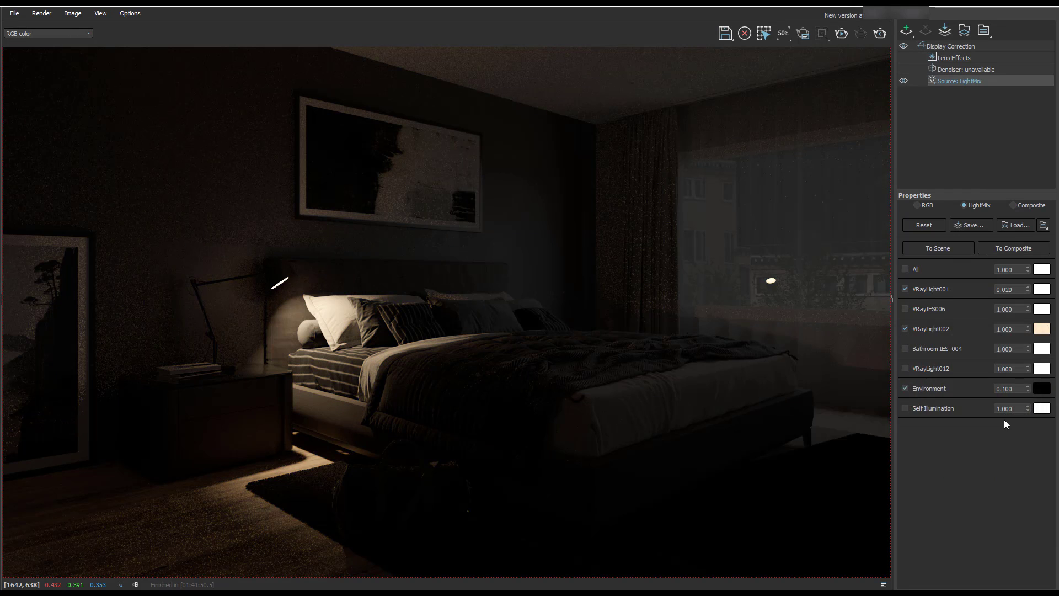
pyautogui.click(1027, 331)
pyautogui.moveTo(1027, 321); pyautogui.dragTo(1010, 300)
# Compare VRayIES006 on and off, leave it off, and switch VRayLight012 on
pyautogui.click(906, 308)
pyautogui.click(907, 308)
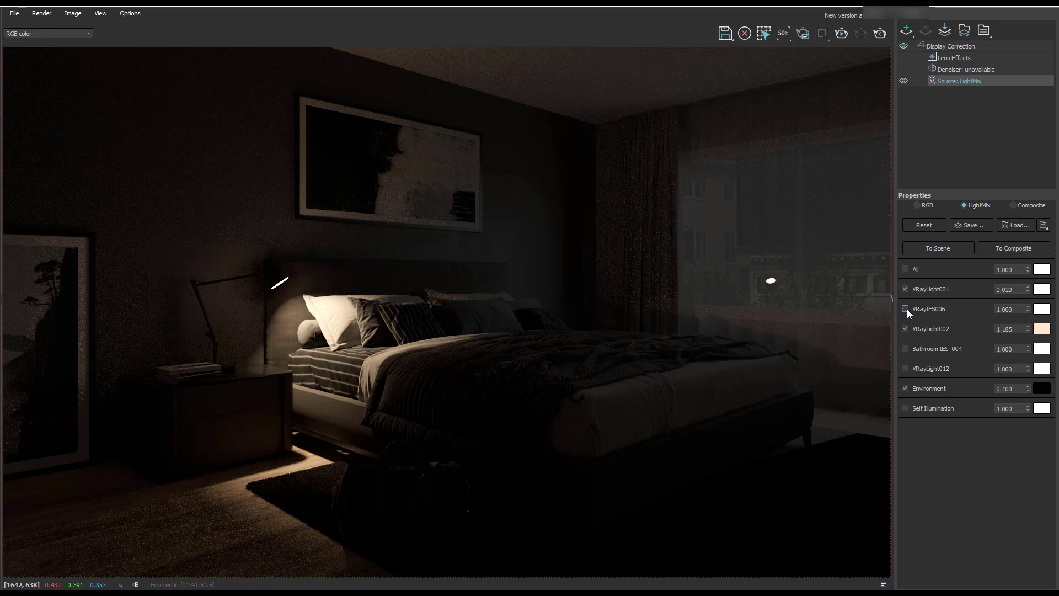
pyautogui.click(905, 369)
pyautogui.click(905, 369)
pyautogui.click(905, 369)
# Set VRayLight012 to 0.1, lower it to 0.004, and switch VRayIES006 back on
pyautogui.click(1009, 369)
pyautogui.moveTo(1025, 368); pyautogui.dragTo(986, 371)
pyautogui.write('0.1')
pyautogui.press('Return')
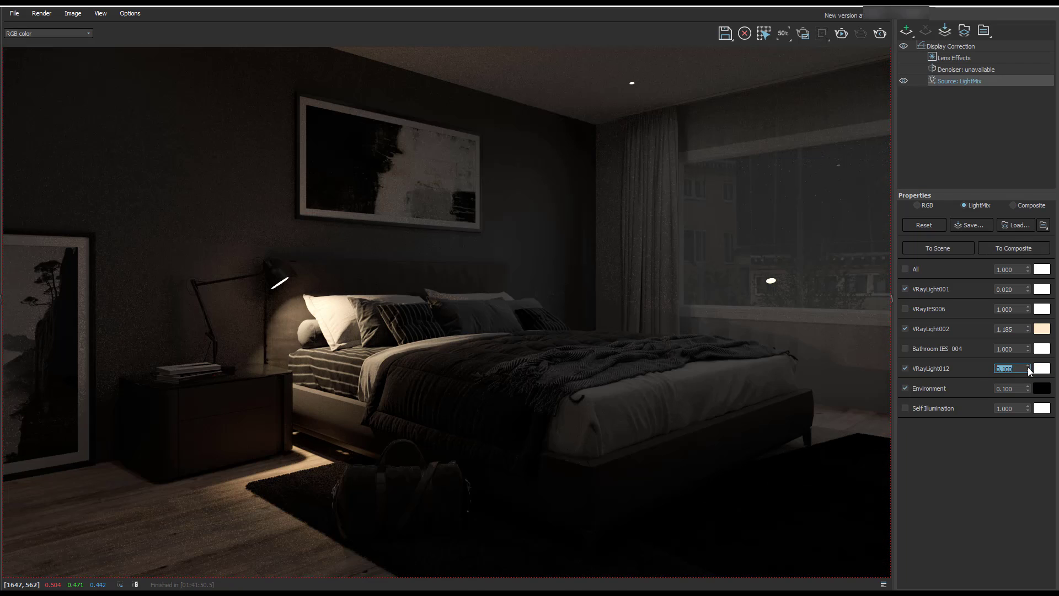
pyautogui.moveTo(1028, 370); pyautogui.dragTo(1023, 482)
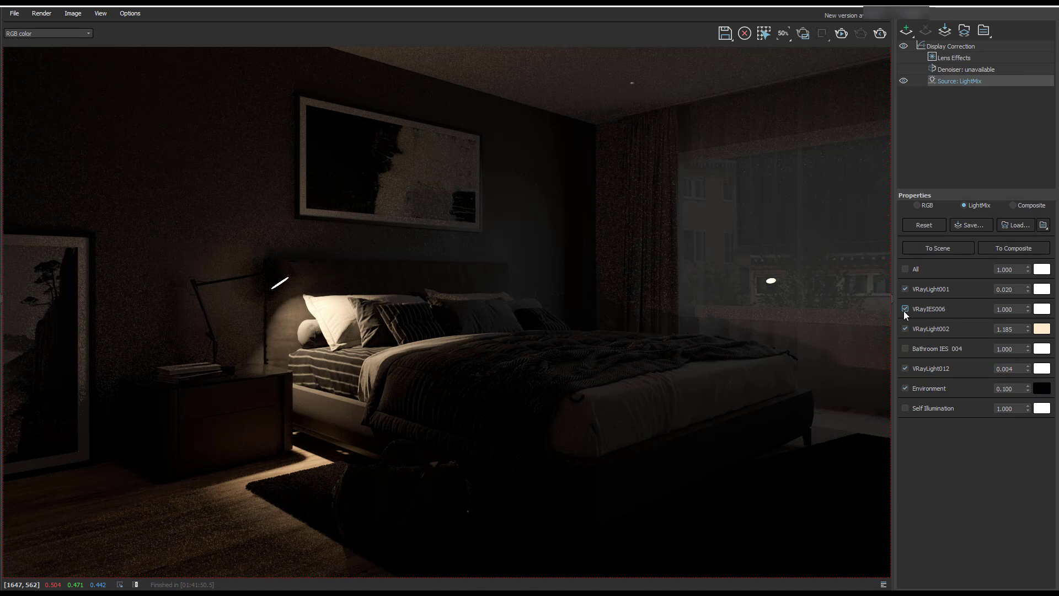
pyautogui.click(904, 309)
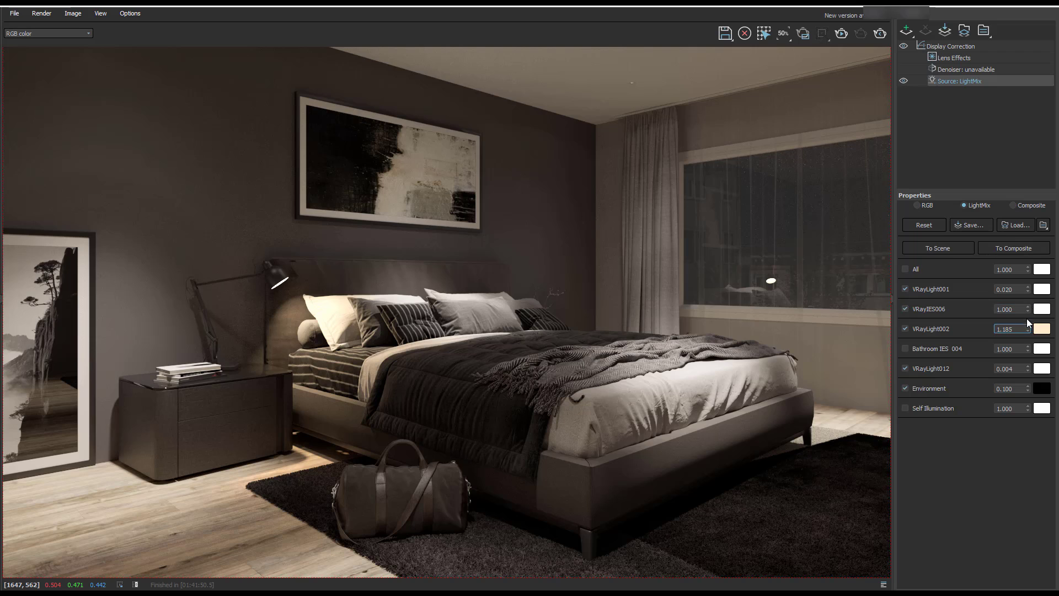
# Lower VRayIES006 to 0.325 and tint it a warm cream colour
pyautogui.moveTo(1027, 307); pyautogui.dragTo(1034, 395)
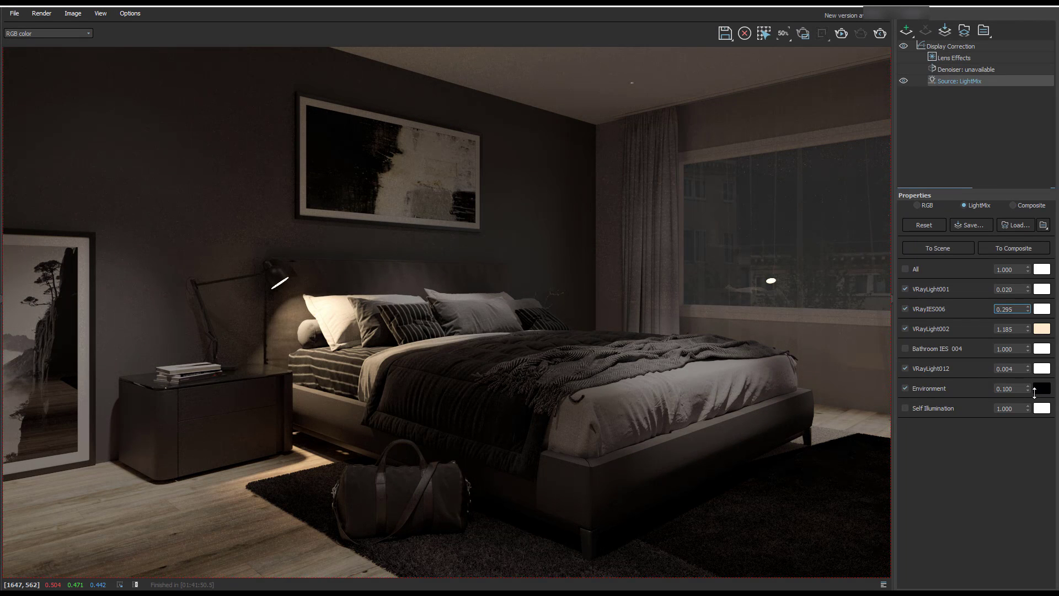
pyautogui.click(1042, 310)
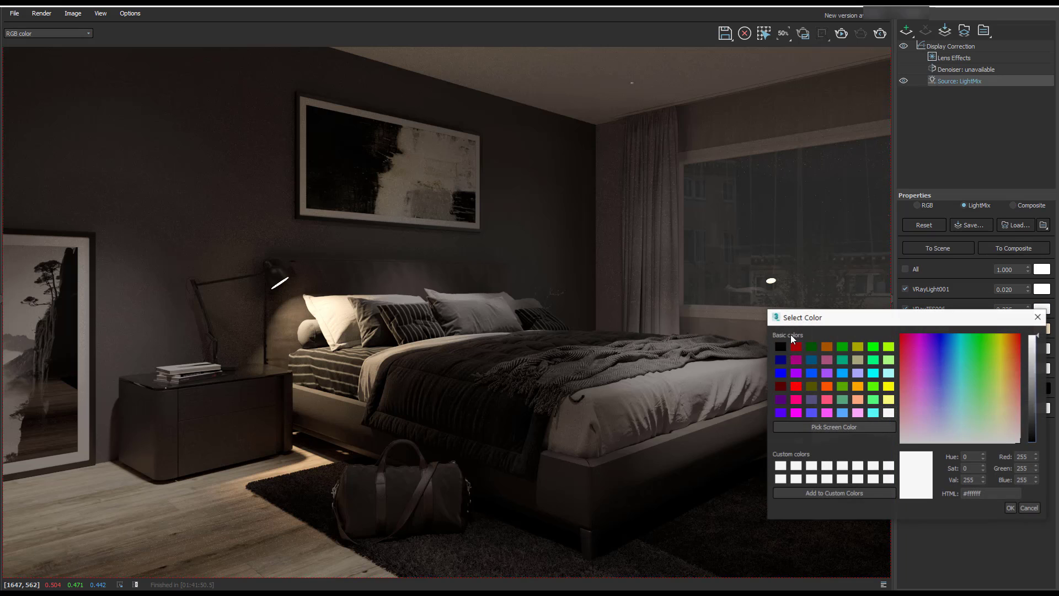
pyautogui.click(1005, 425)
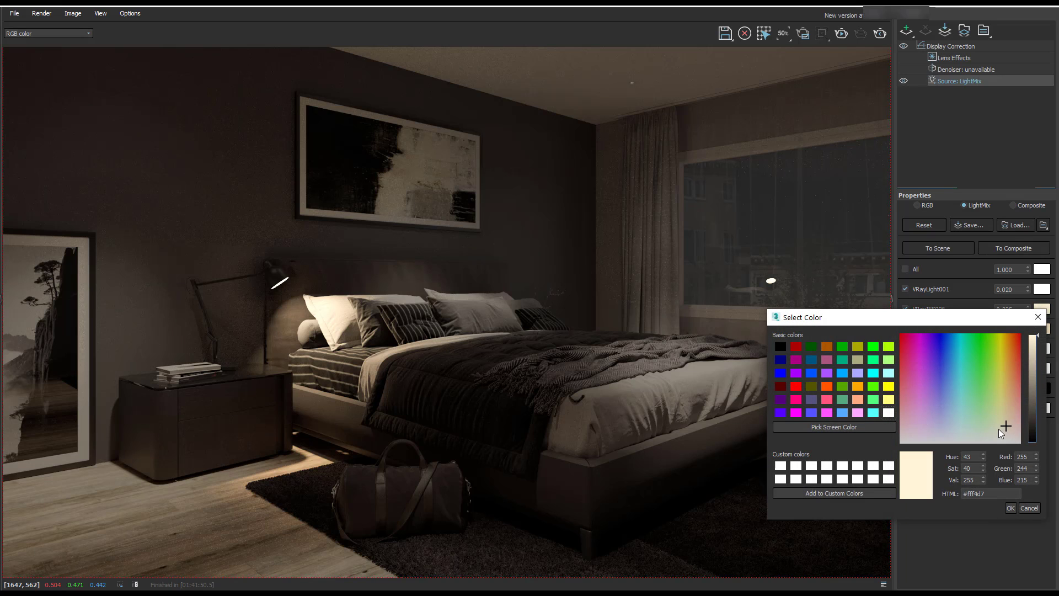
pyautogui.click(1010, 508)
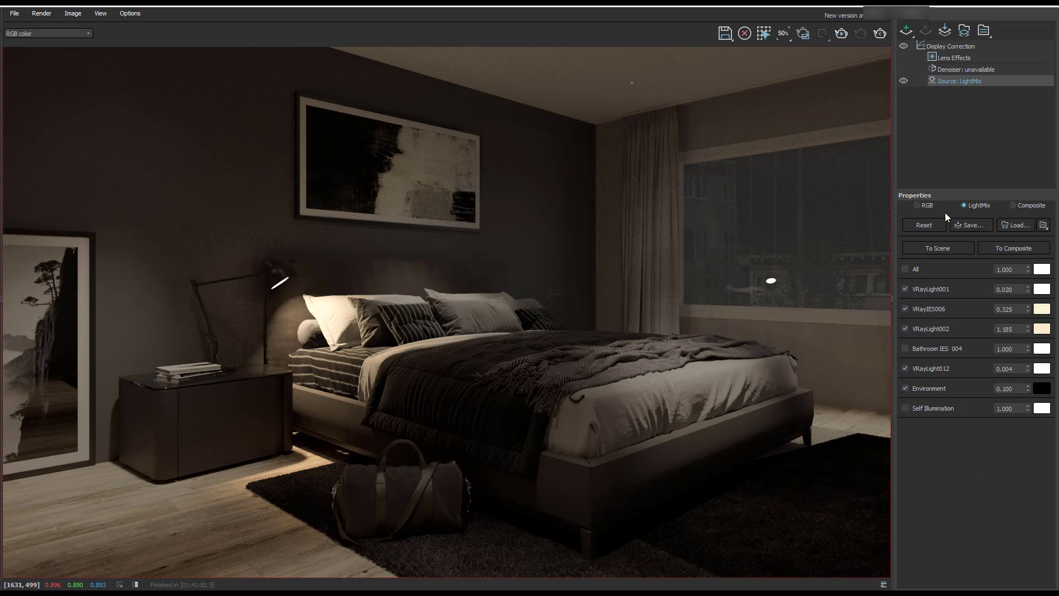
pyautogui.click(1013, 206)
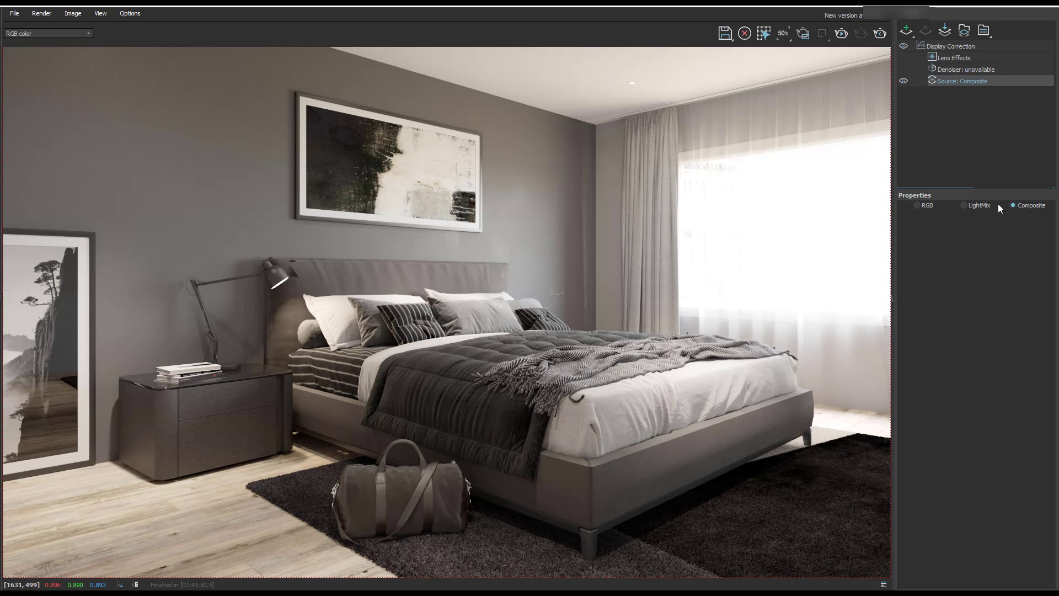
pyautogui.click(965, 206)
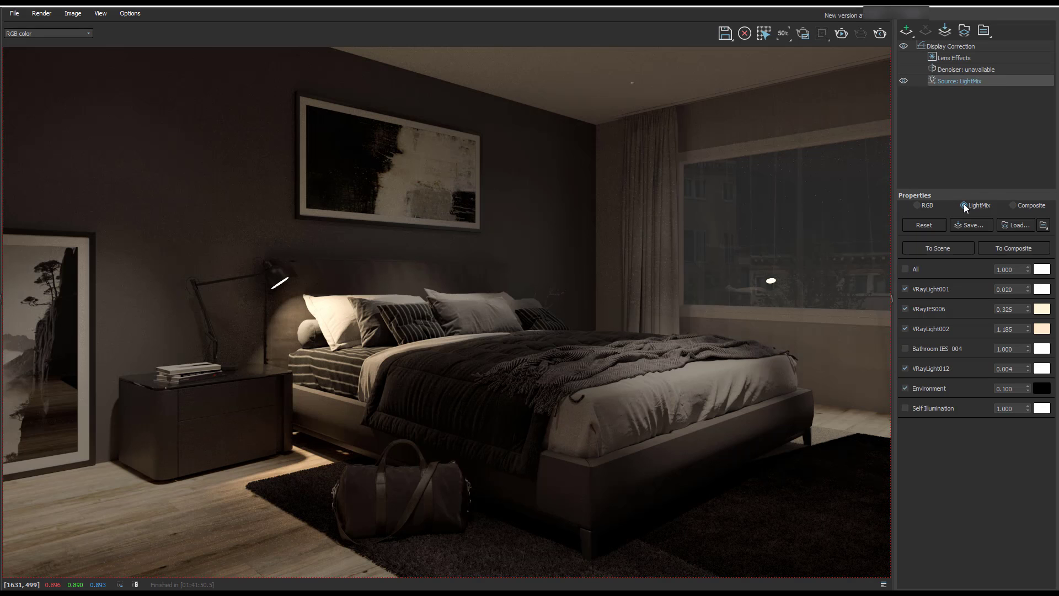